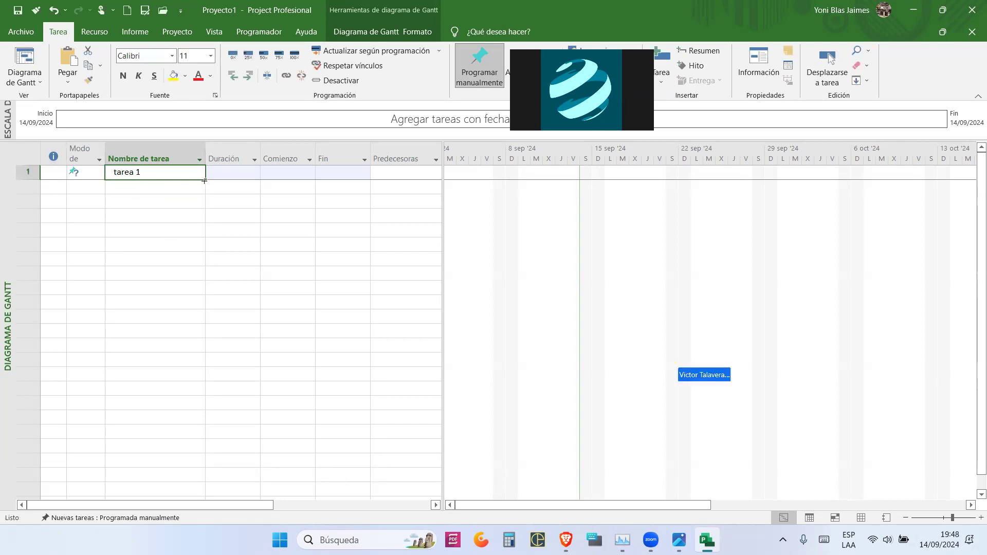
# - Clear the task names in rows 1–7, undo back to a single task row, then select empty rows
pyautogui.click(225, 174)
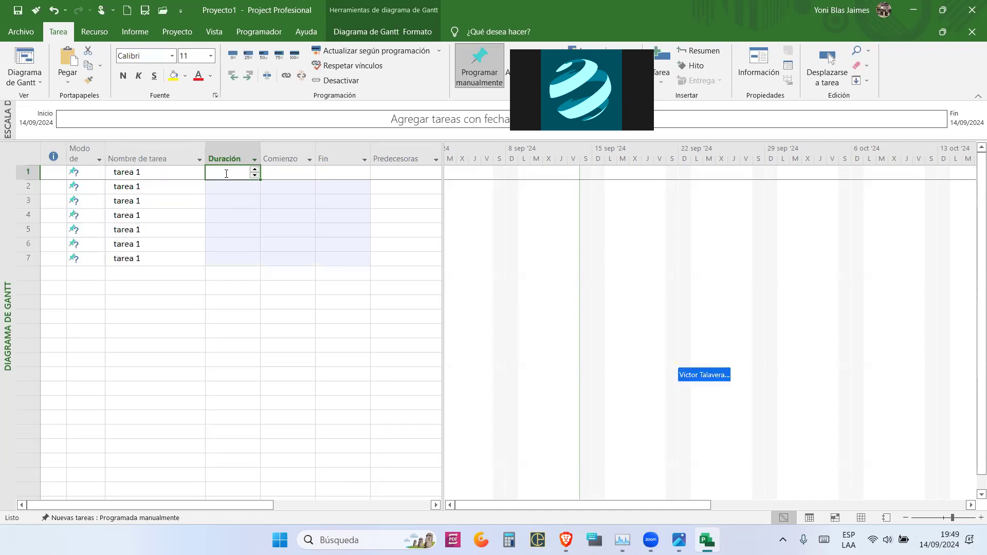
pyautogui.moveTo(169, 173); pyautogui.dragTo(168, 266)
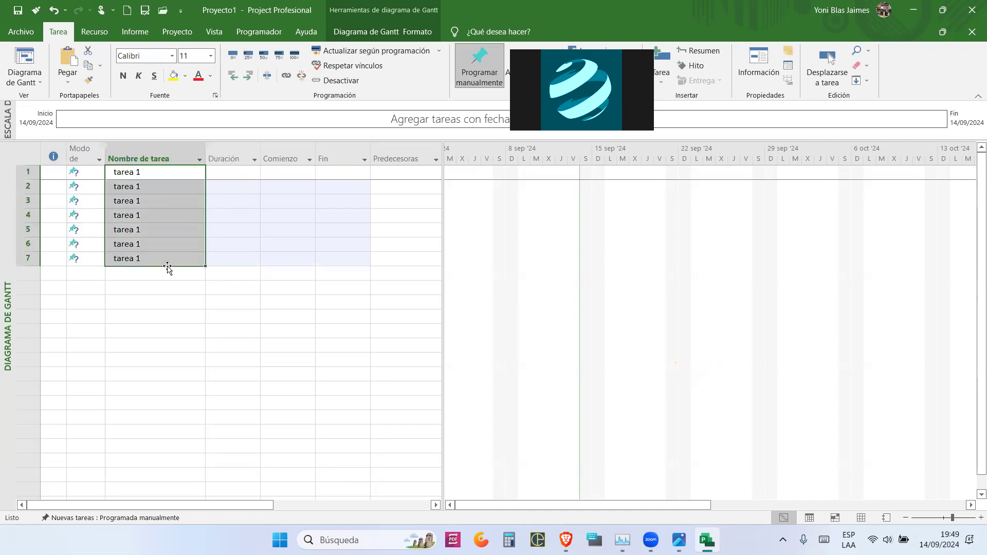
pyautogui.press('Delete')
pyautogui.hotkey('ctrl', 'z')
pyautogui.hotkey('ctrl', 'z')
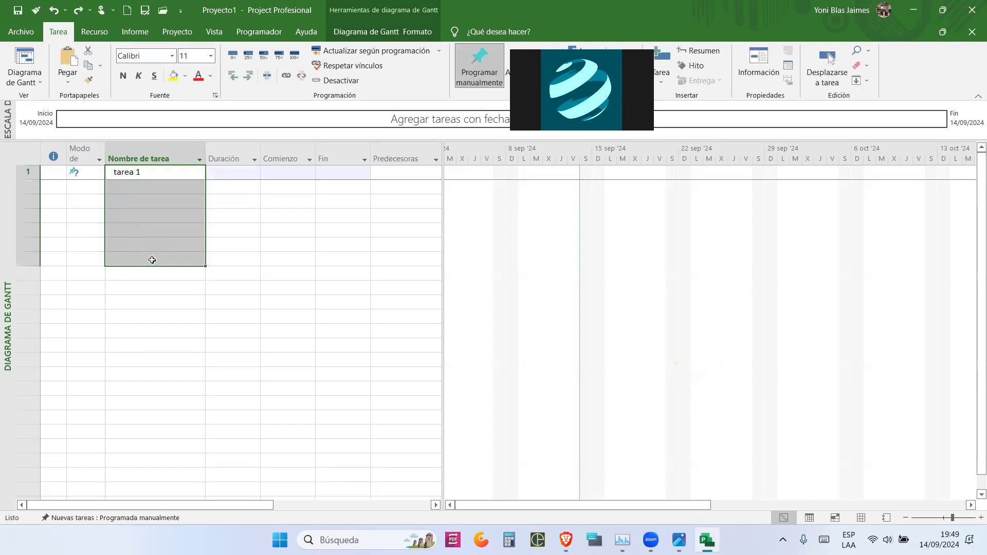
pyautogui.hotkey('ctrl', 'z')
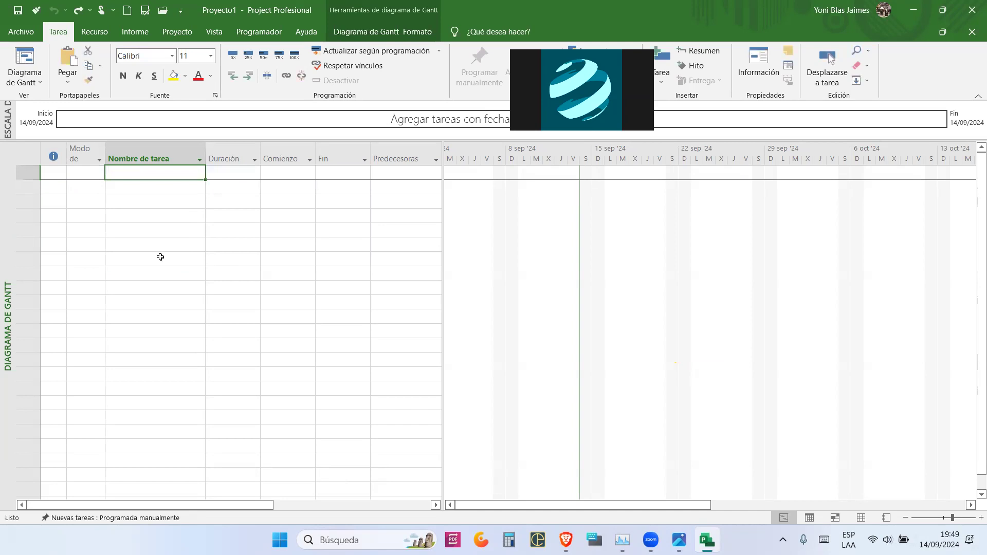
pyautogui.click(152, 232)
pyautogui.click(148, 201)
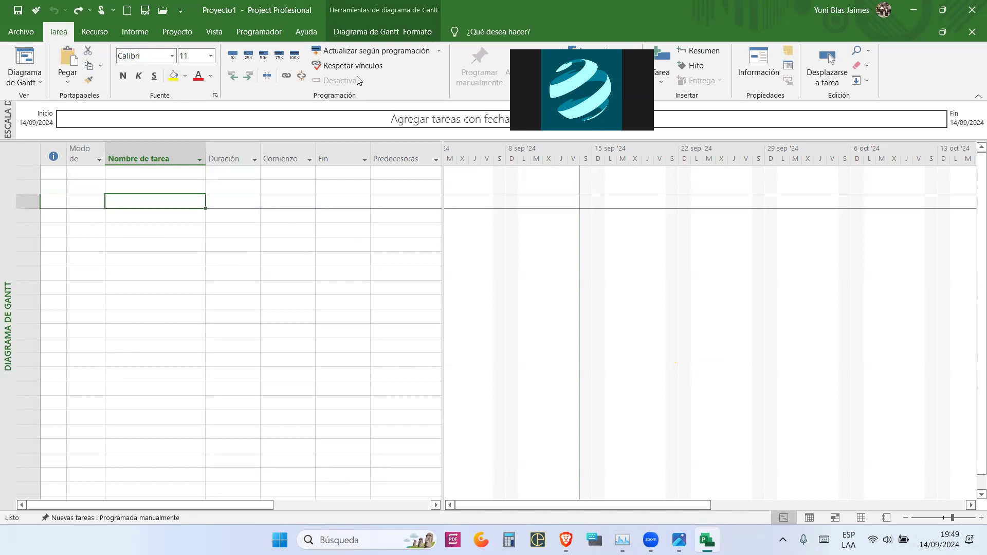
pyautogui.click(22, 33)
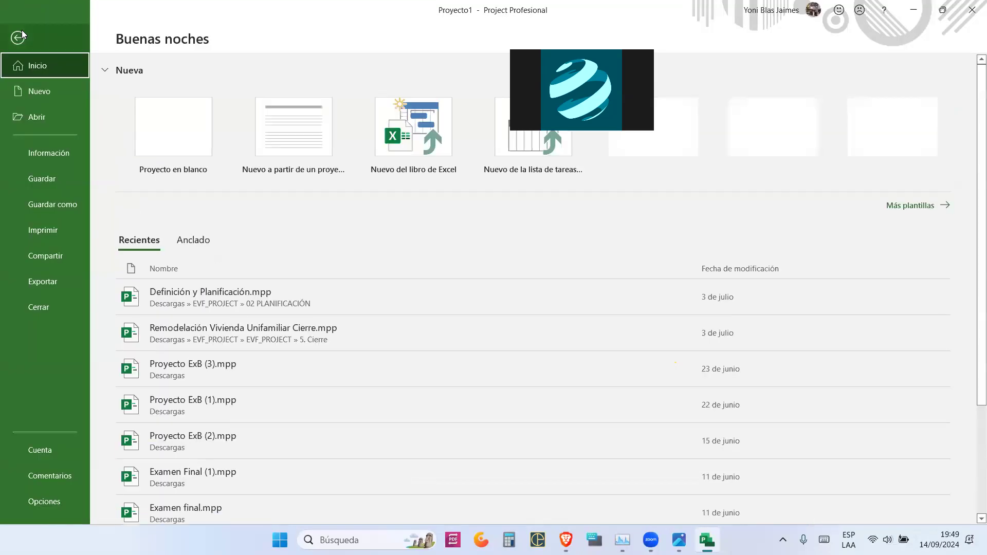
pyautogui.click(61, 159)
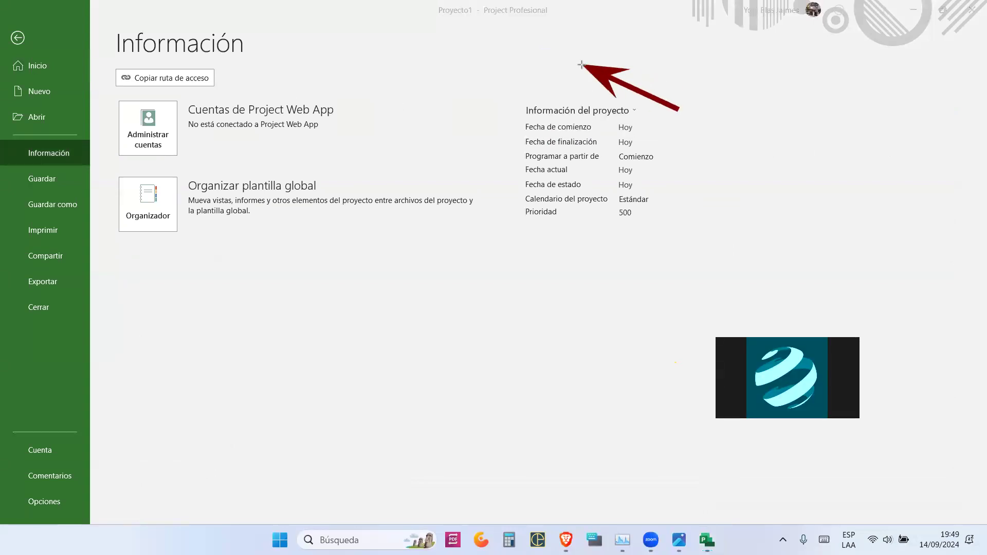
pyautogui.click(592, 114)
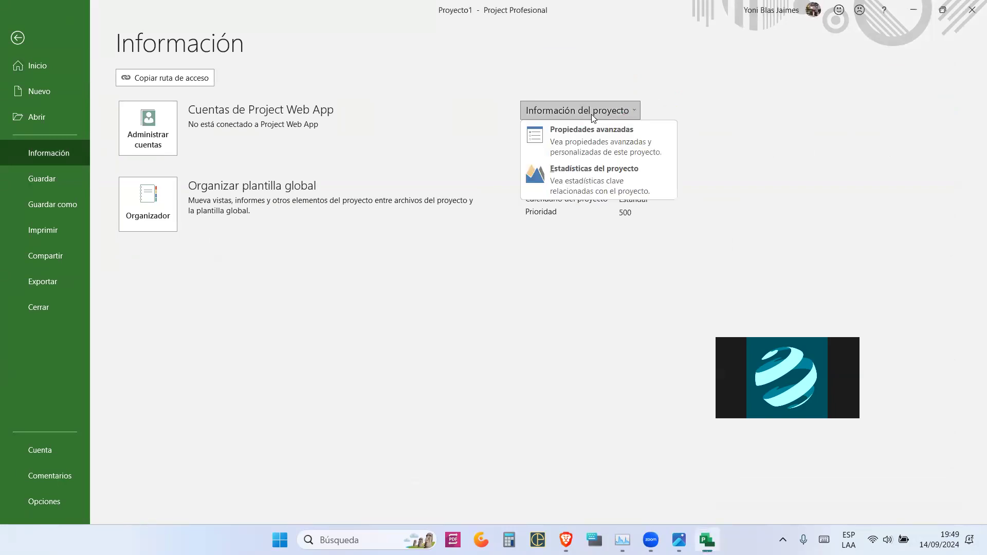
pyautogui.click(600, 146)
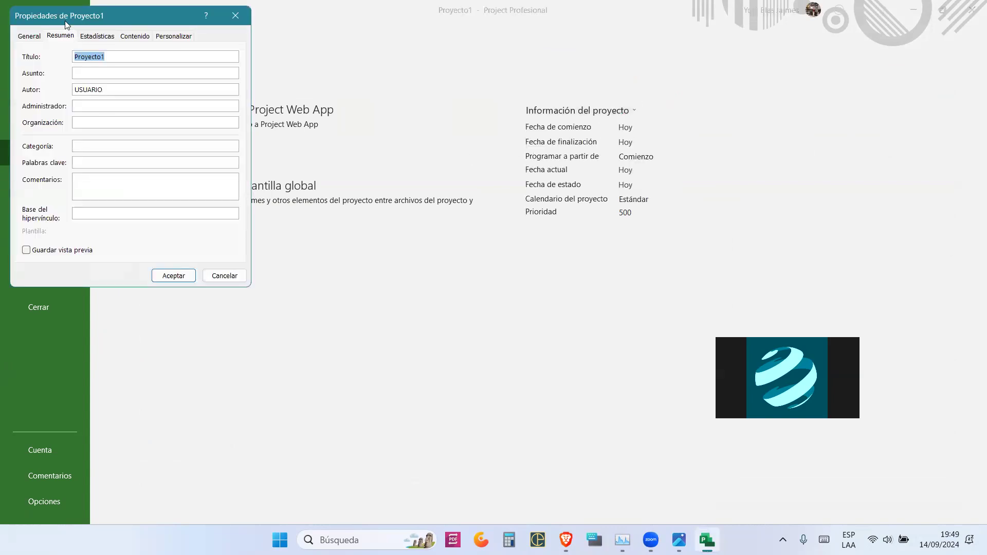
pyautogui.moveTo(87, 23); pyautogui.dragTo(357, 150)
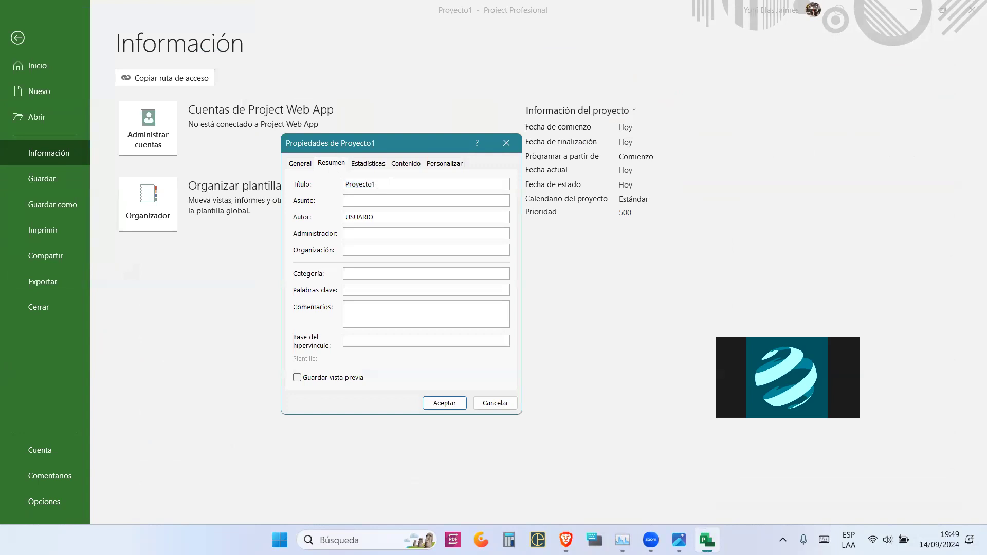
pyautogui.click(387, 202)
pyautogui.click(389, 229)
pyautogui.click(470, 173)
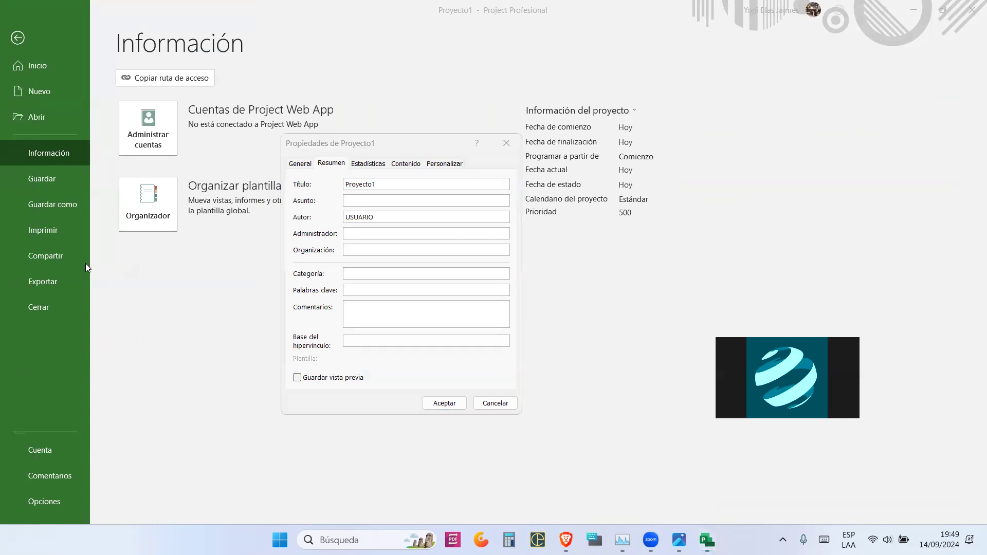
pyautogui.moveTo(333, 168); pyautogui.dragTo(578, 372)
pyautogui.moveTo(293, 179)
pyautogui.mouseDown()
pyautogui.moveTo(283, 199)
pyautogui.moveTo(217, 206)
pyautogui.mouseUp()
pyautogui.moveTo(278, 219)
pyautogui.mouseDown()
pyautogui.moveTo(228, 219)
pyautogui.moveTo(221, 234)
pyautogui.mouseUp()
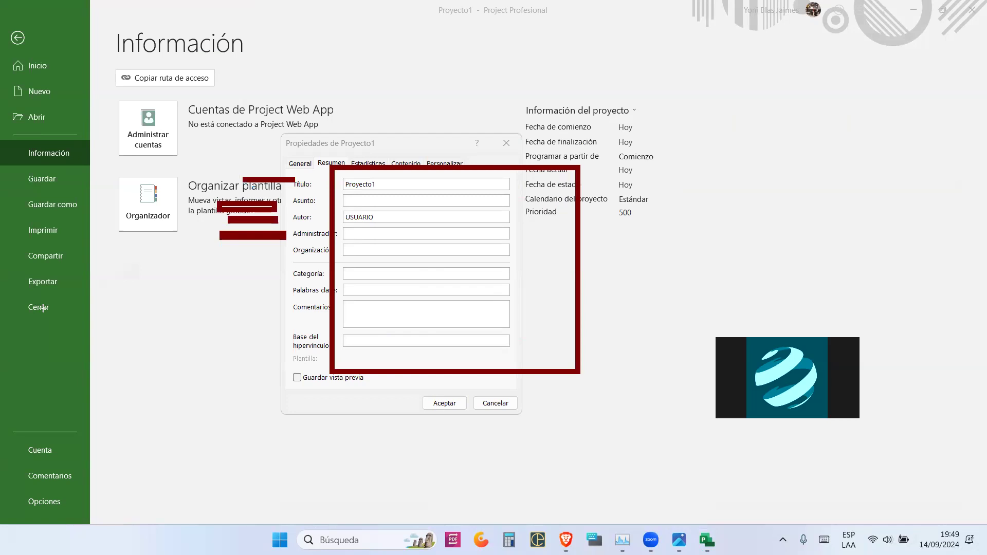
pyautogui.press('e')
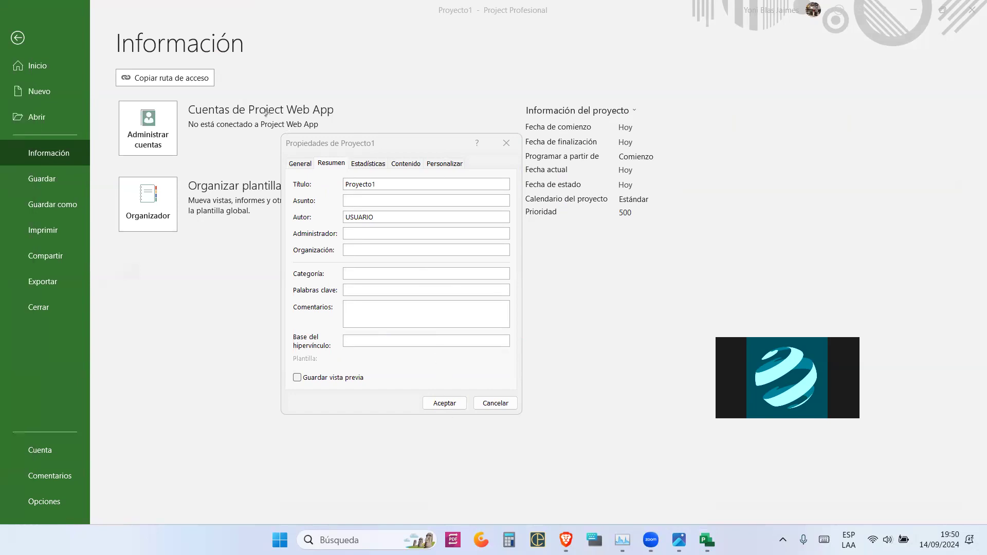
pyautogui.moveTo(252, 117)
pyautogui.mouseDown()
pyautogui.moveTo(443, 394)
pyautogui.moveTo(520, 416)
pyautogui.mouseUp()
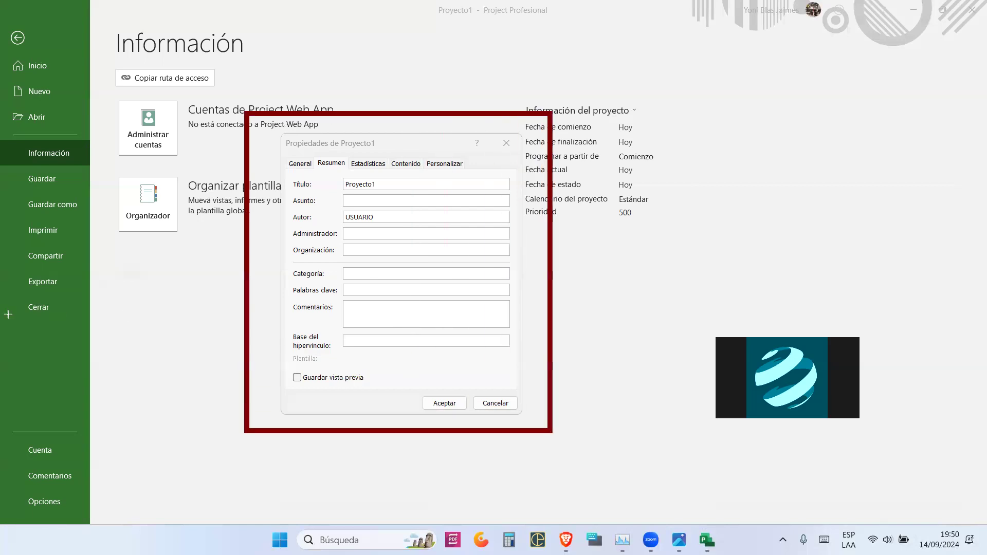
pyautogui.hotkey('ctrl', 'z')
pyautogui.press('Escape')
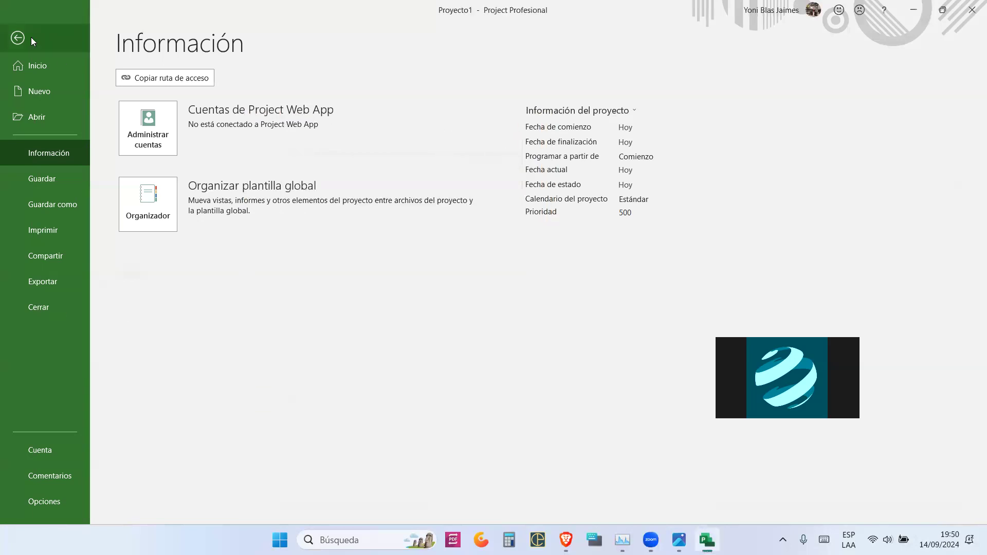
# - Open the project's Advanced Properties dialog via File > Info > Project Information
pyautogui.click(17, 38)
pyautogui.click(25, 31)
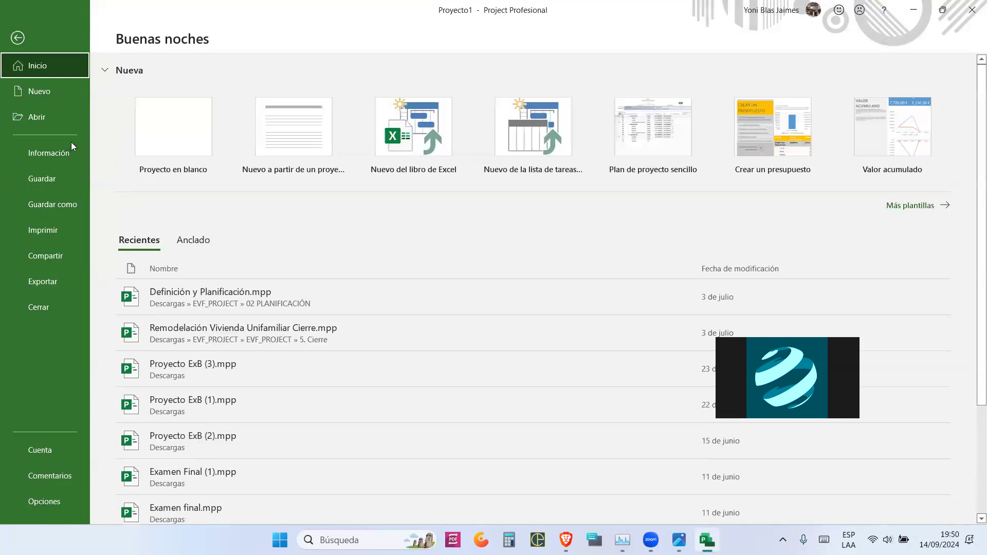
pyautogui.click(72, 144)
pyautogui.click(612, 105)
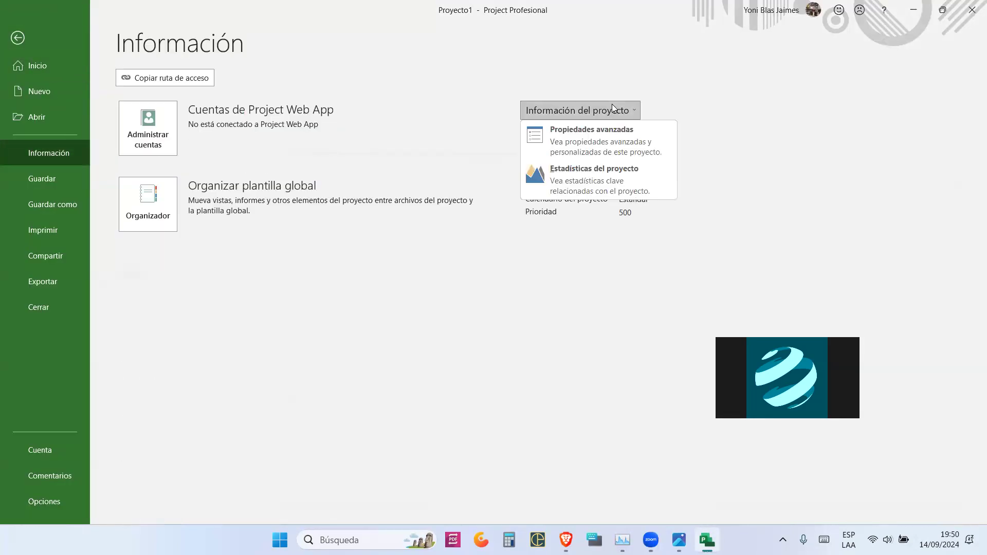
pyautogui.click(595, 129)
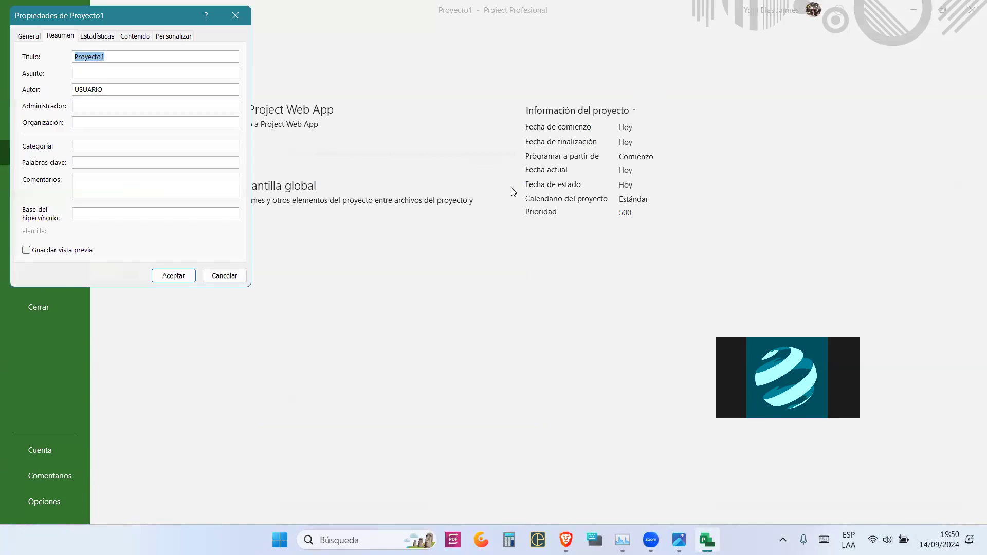
pyautogui.moveTo(117, 14); pyautogui.dragTo(553, 76)
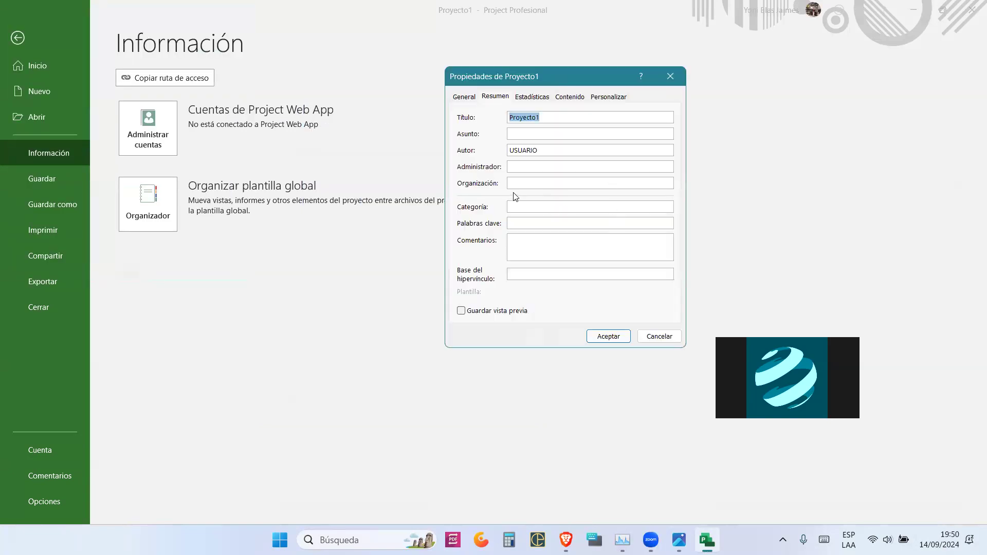
# - Replace the Proyecto1 title with 'Implementacion de Pecera en un restaurante de comida rápida'
pyautogui.moveTo(552, 117); pyautogui.dragTo(482, 118)
pyautogui.press('BackSpace')
pyautogui.write('Implementacion de Pecera en un rest')
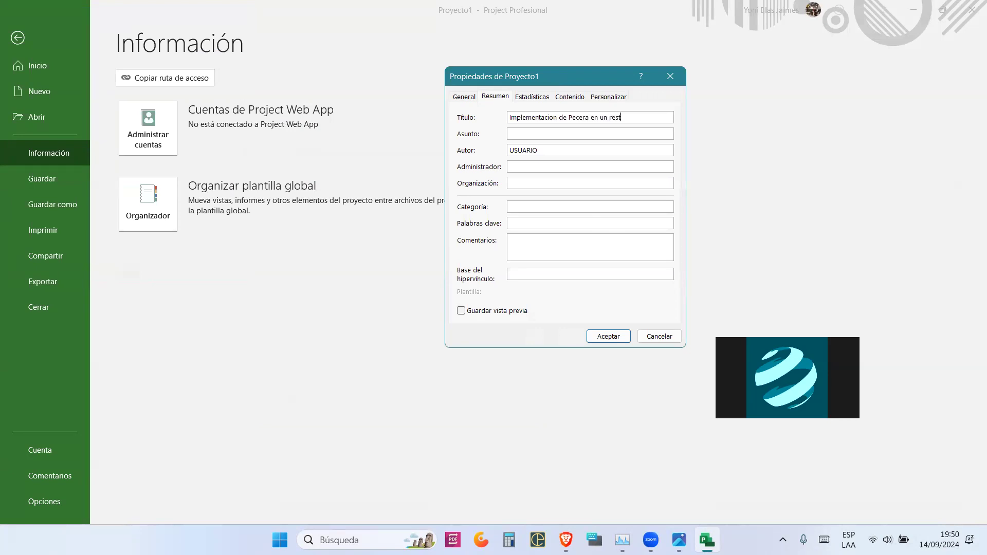
pyautogui.write('aurante de comida rápida')
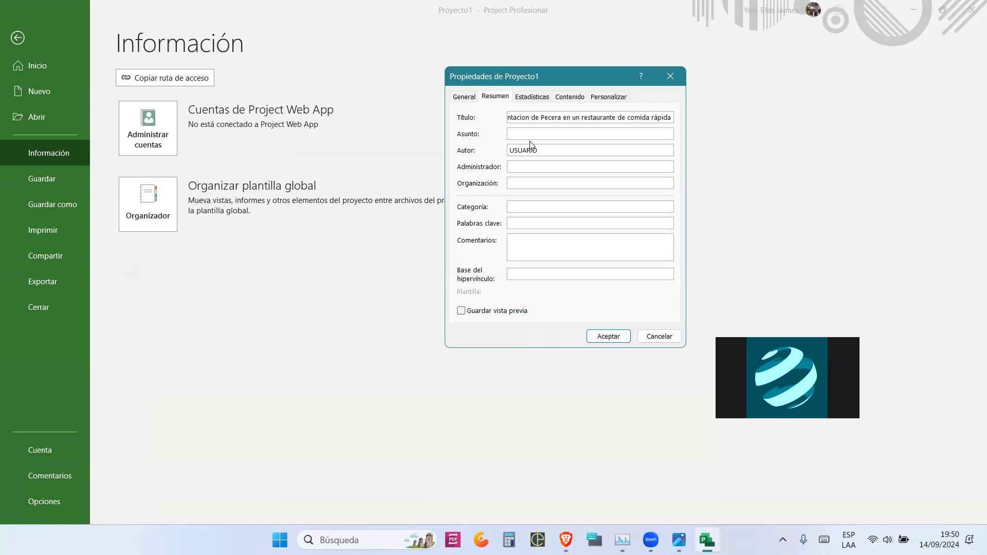
# - Set subject DECORACION, enter the author's and manager's names, and company Bluzcorp.Sac
pyautogui.press('Tab')
pyautogui.write('DECORACION')
pyautogui.moveTo(540, 151); pyautogui.dragTo(485, 151)
pyautogui.write('Yoni Bla')
pyautogui.write('s')
pyautogui.write('Bluzcorp.')
pyautogui.write('Sac')
# - Capture a screen snip of the properties dialog
pyautogui.press('super+shift+s')
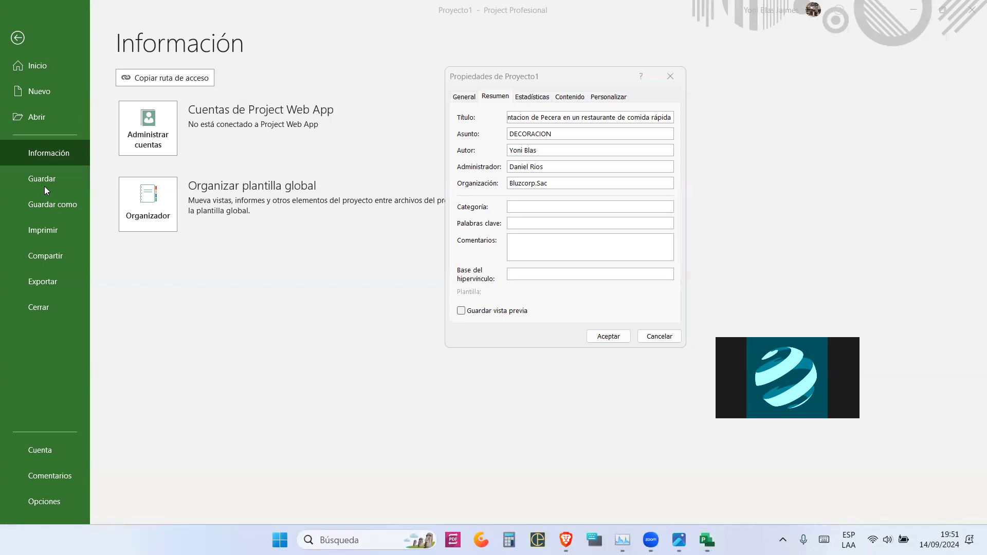
pyautogui.moveTo(440, 193); pyautogui.dragTo(797, 196)
pyautogui.moveTo(442, 209)
pyautogui.mouseDown()
pyautogui.moveTo(408, 209)
pyautogui.moveTo(419, 227)
pyautogui.moveTo(407, 226)
pyautogui.moveTo(410, 276)
pyautogui.mouseUp()
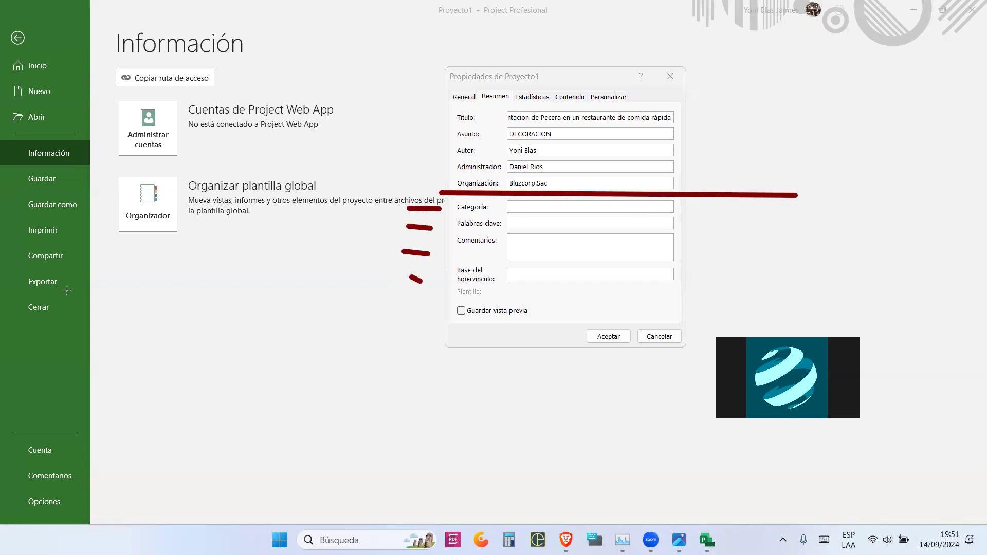
pyautogui.click(42, 331)
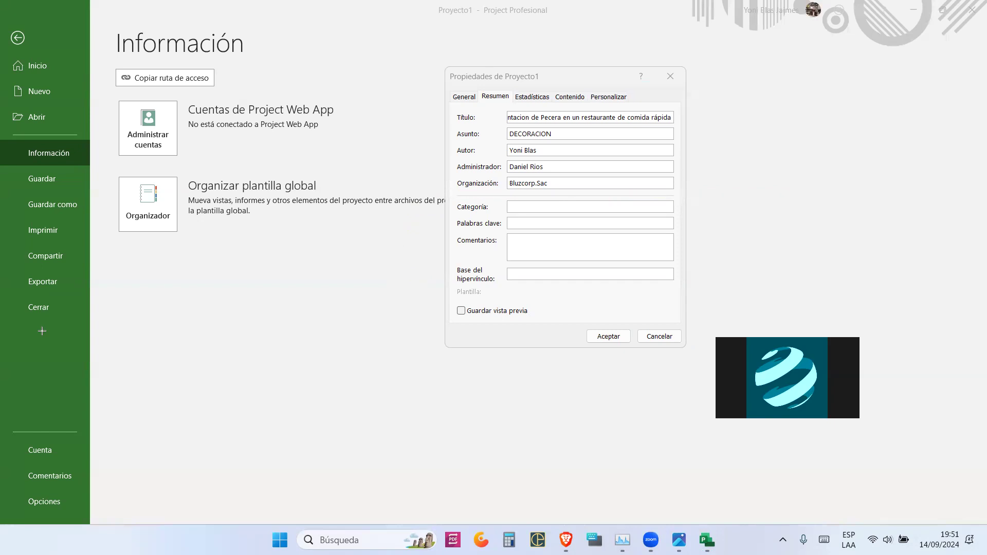
# - Enter the category CONSTRUUCCIÓN, correcting the mistyped letters
pyautogui.click(534, 208)
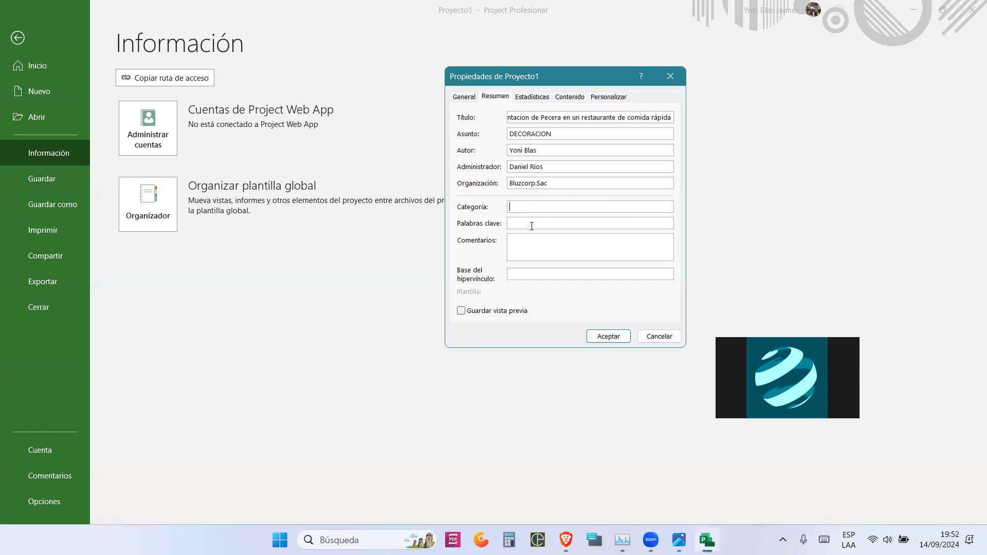
pyautogui.write('CONREUCCIÓN')
pyautogui.press('BackSpace')
pyautogui.write('STRU')
pyautogui.press('Delete')
# - Set the keywords to 'decoracion,pecera'
pyautogui.click(524, 224)
pyautogui.write('decoracion,pece')
pyautogui.write('ra')
pyautogui.hotkey('ctrl', '2')
pyautogui.moveTo(513, 233)
pyautogui.mouseDown()
pyautogui.moveTo(646, 259)
pyautogui.moveTo(684, 234)
pyautogui.moveTo(675, 273)
pyautogui.moveTo(507, 263)
pyautogui.moveTo(507, 236)
pyautogui.mouseUp()
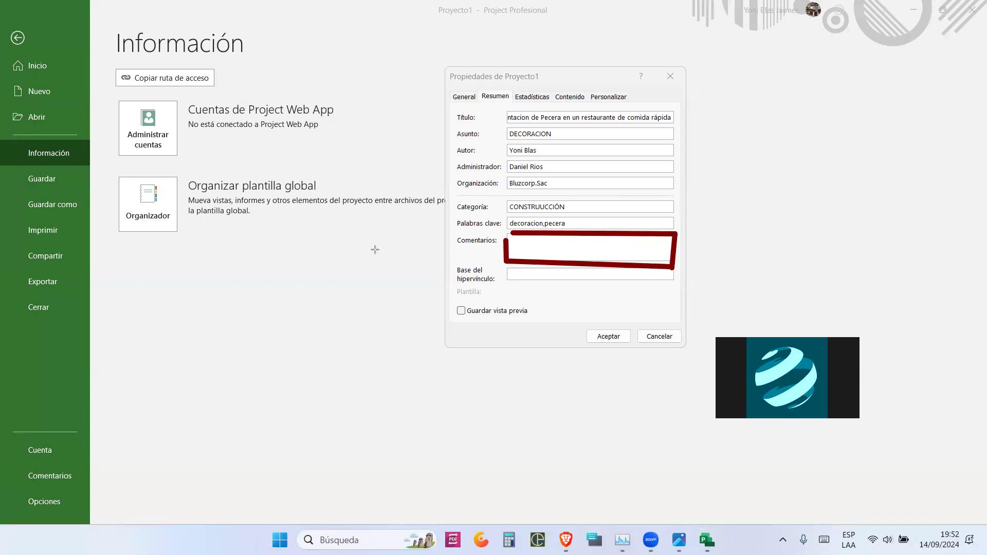
pyautogui.rightClick(94, 327)
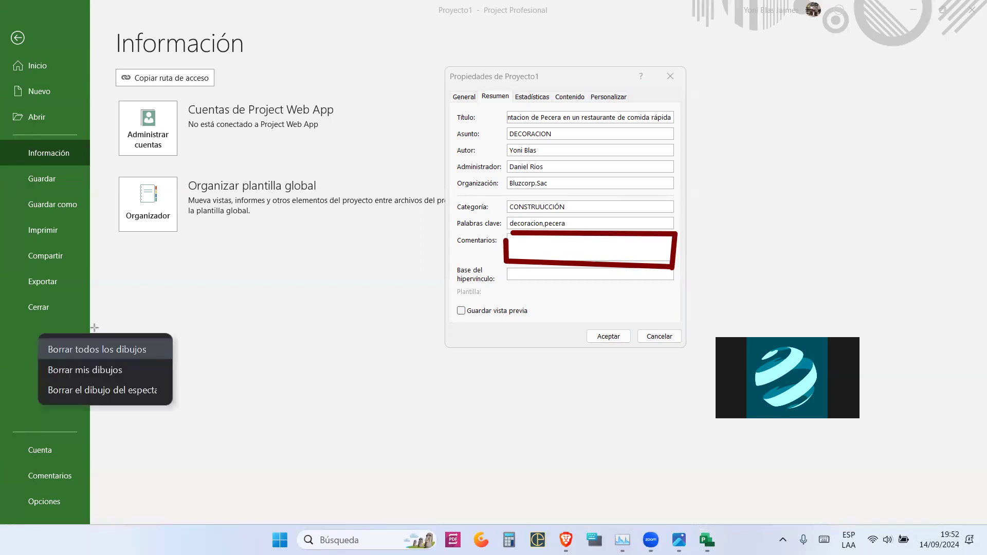
pyautogui.click(95, 337)
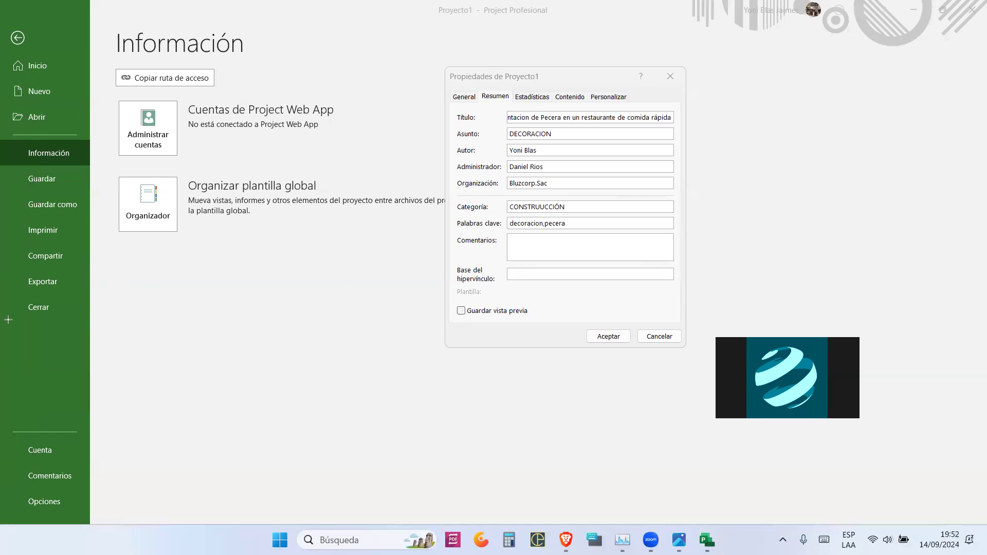
pyautogui.click(520, 241)
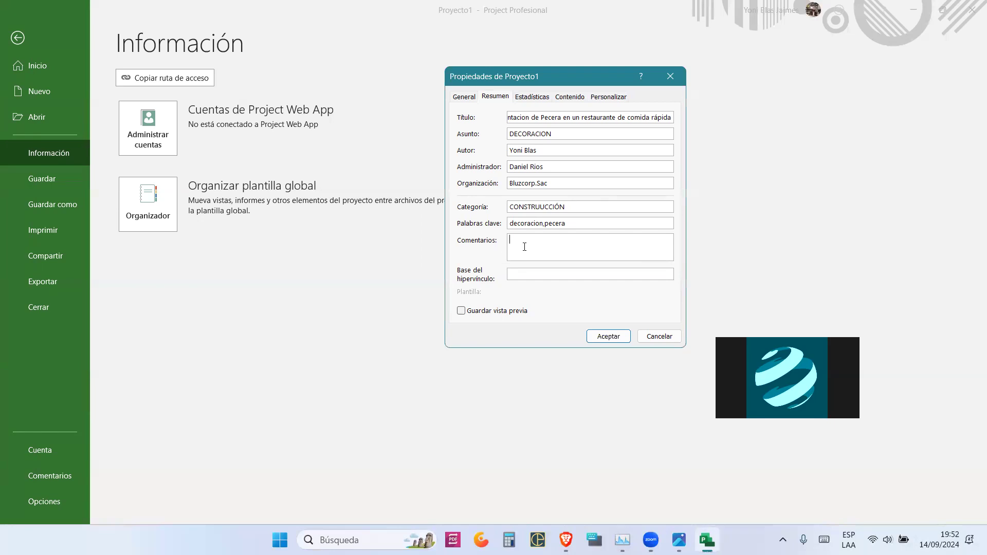
# - Write comments 'RESTAURANTE: KFC', 'ESPACIO: 2 metros cuadrados' and 'PECES: ...' on separate lines
pyautogui.write('RESTAURAN')
pyautogui.write('TE')
pyautogui.write(': KF')
pyautogui.write('ESPACIOn')
pyautogui.write('2')
pyautogui.write(' metros')
pyautogui.write(' cua')
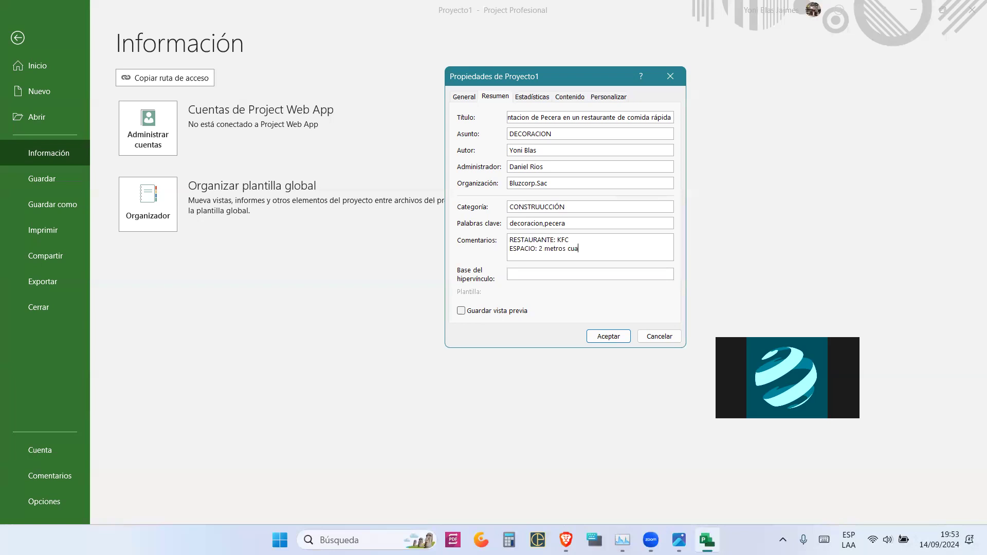
pyautogui.write('drados')
pyautogui.press('Return')
pyautogui.write('PECES: ')
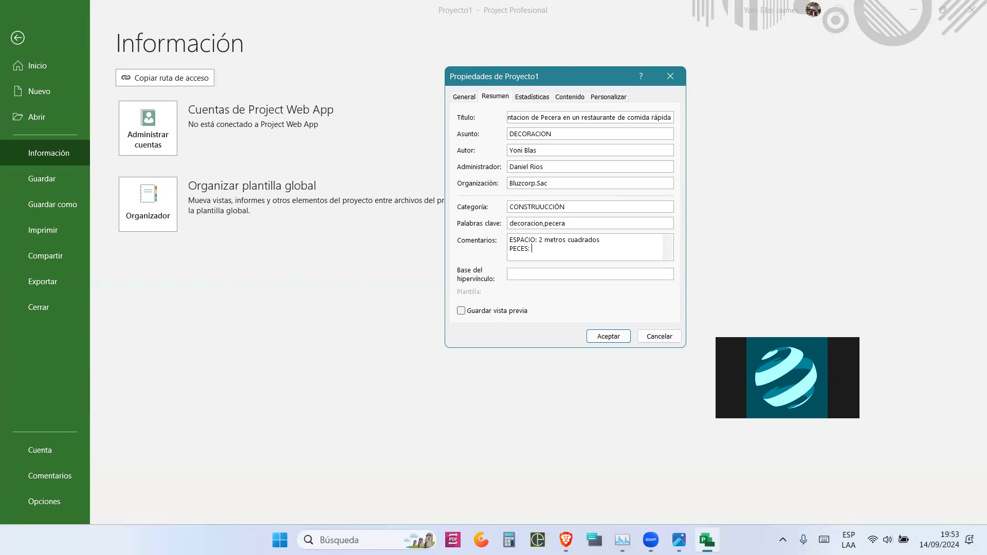
pyautogui.write('...')
pyautogui.scroll(1, 525, 247)
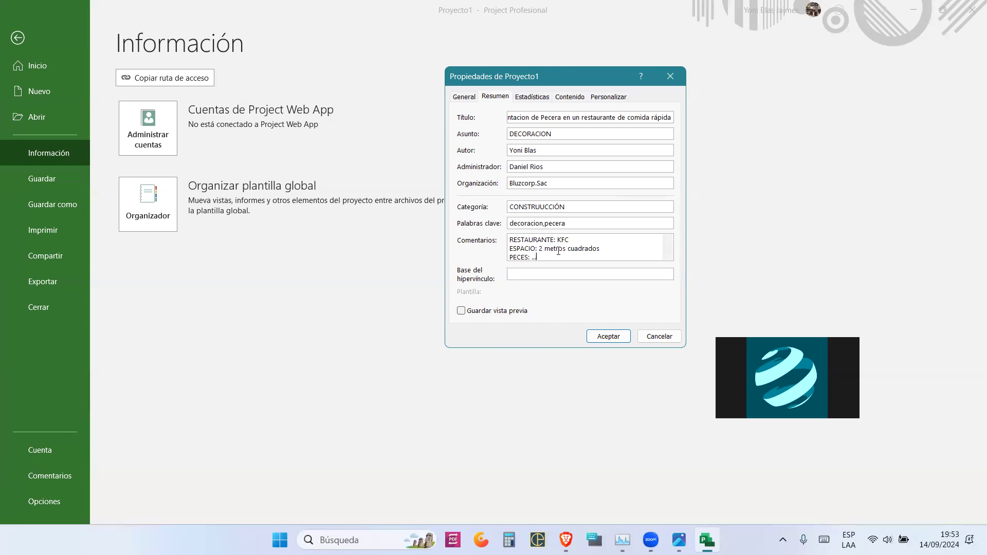
pyautogui.scroll(-1, 558, 252)
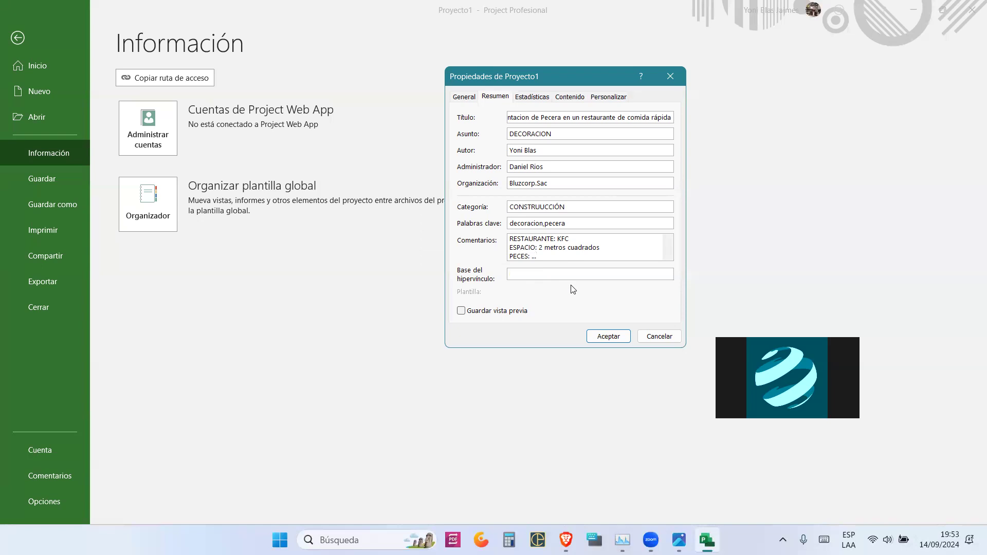
# - Accept the properties, reopen Advanced Properties to confirm they were kept, and close it
pyautogui.click(613, 337)
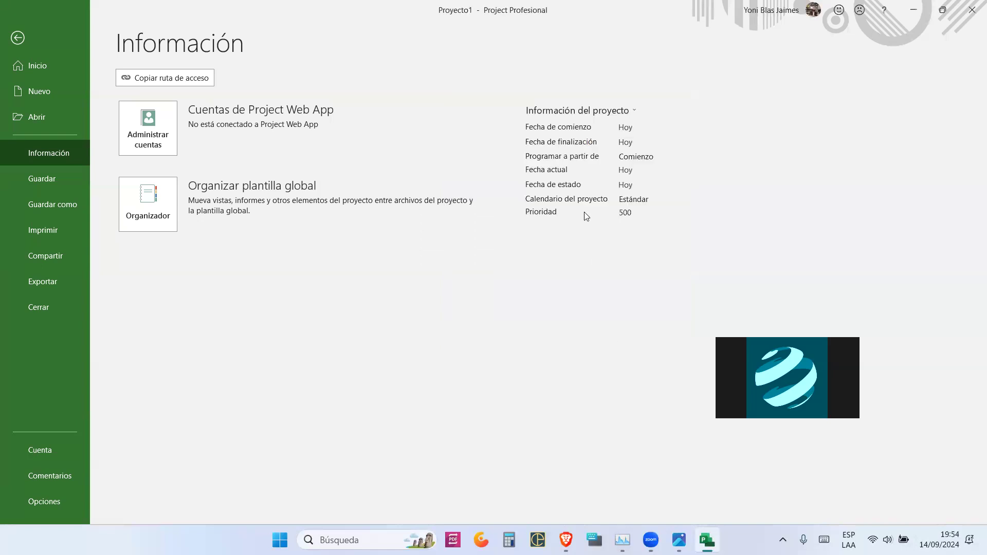
pyautogui.click(575, 101)
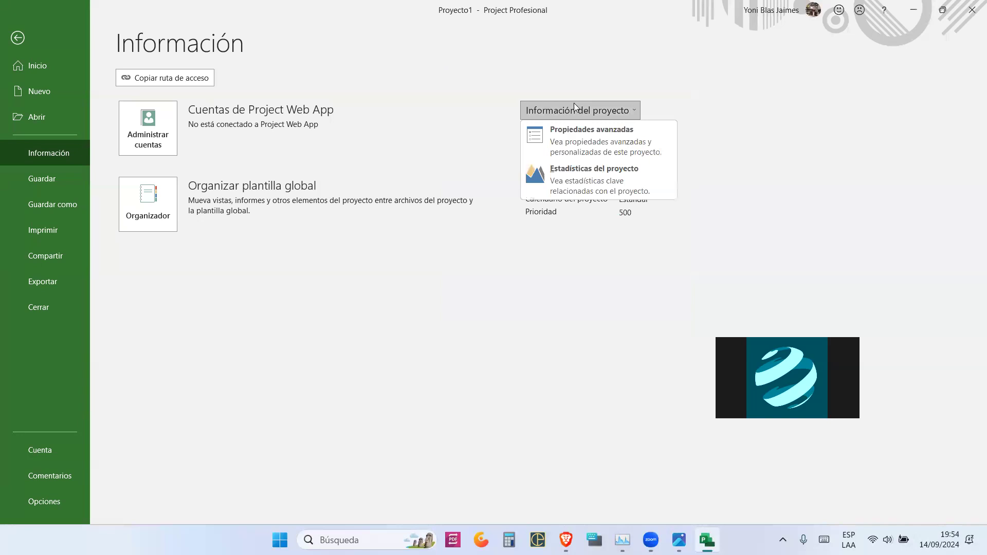
pyautogui.click(597, 137)
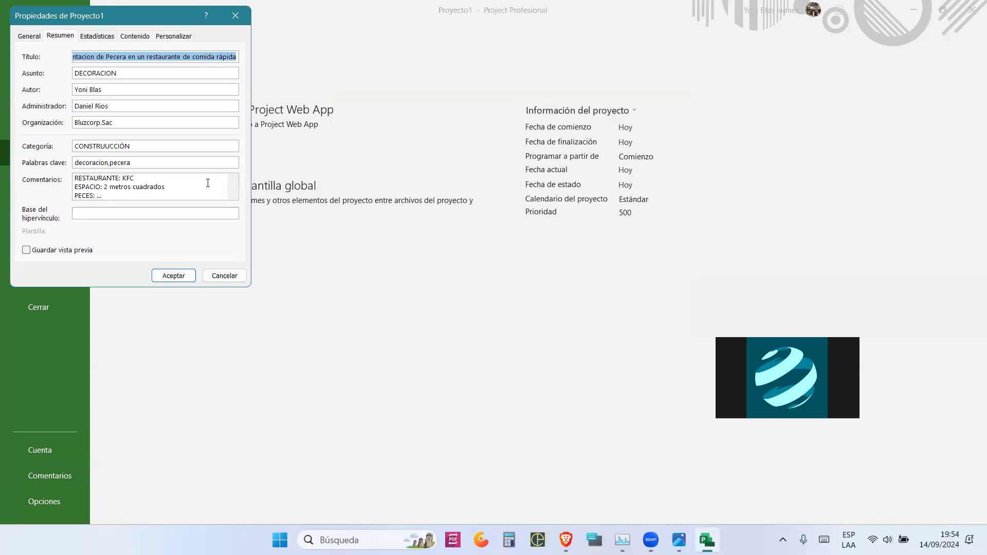
pyautogui.click(236, 16)
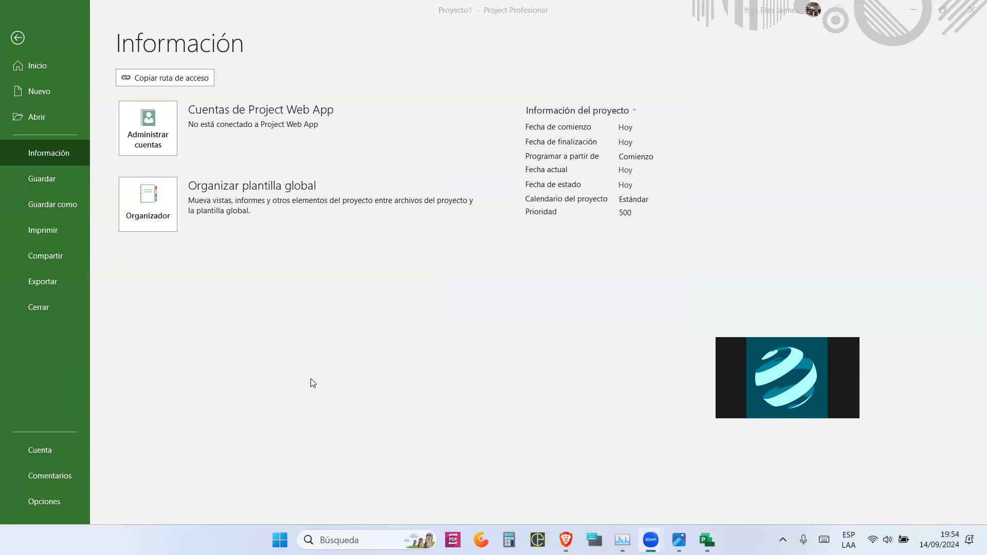
pyautogui.click(449, 411)
pyautogui.moveTo(276, 375)
pyautogui.mouseDown()
pyautogui.moveTo(248, 283)
pyautogui.moveTo(286, 265)
pyautogui.mouseUp()
pyautogui.moveTo(264, 324)
pyautogui.mouseDown()
pyautogui.moveTo(350, 292)
pyautogui.moveTo(356, 348)
pyautogui.moveTo(379, 342)
pyautogui.mouseUp()
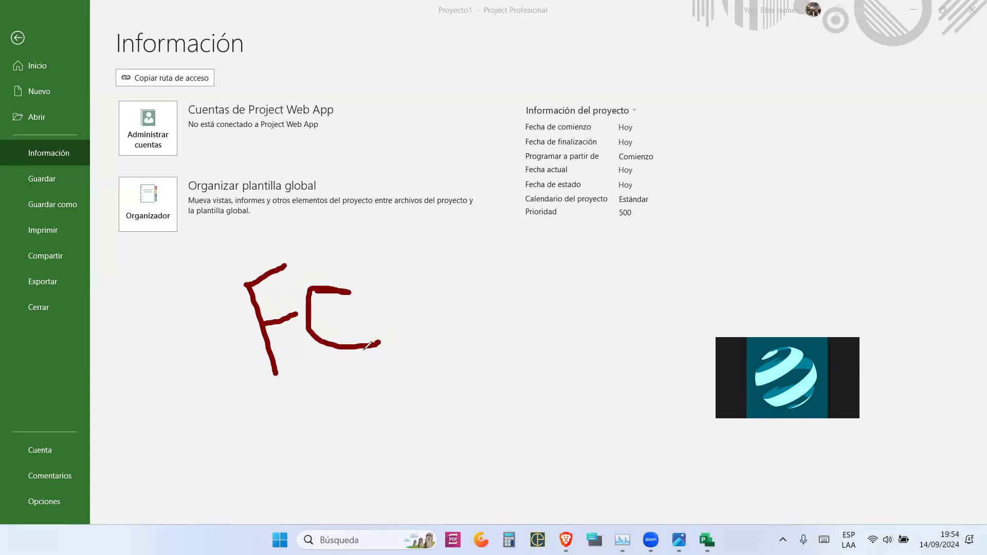
pyautogui.moveTo(529, 235)
pyautogui.mouseDown()
pyautogui.moveTo(565, 319)
pyautogui.moveTo(553, 294)
pyautogui.moveTo(589, 243)
pyautogui.mouseUp()
pyautogui.moveTo(766, 220)
pyautogui.mouseDown()
pyautogui.moveTo(778, 319)
pyautogui.moveTo(797, 180)
pyautogui.mouseUp()
pyautogui.moveTo(769, 253)
pyautogui.mouseDown()
pyautogui.moveTo(820, 246)
pyautogui.moveTo(851, 288)
pyautogui.moveTo(843, 181)
pyautogui.moveTo(852, 181)
pyautogui.mouseUp()
pyautogui.moveTo(849, 242); pyautogui.dragTo(878, 239)
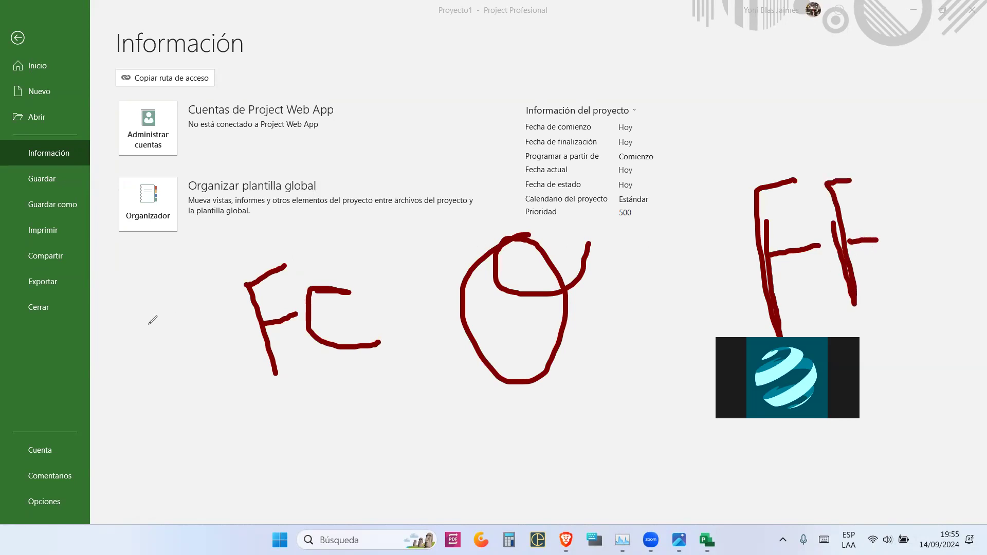
pyautogui.rightClick(54, 344)
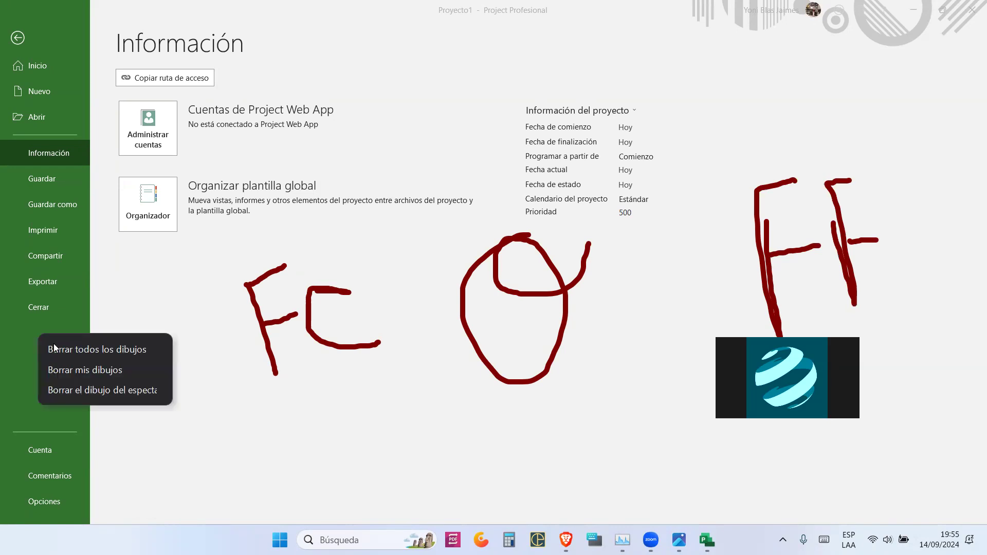
pyautogui.click(57, 346)
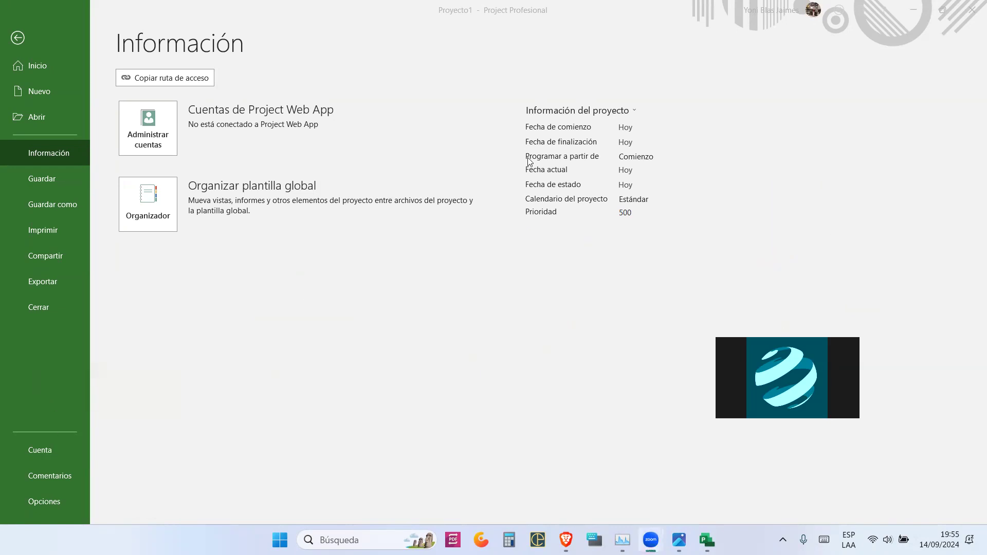
# - Set the project to schedule from its finish date (Finalizar)
pyautogui.moveTo(522, 153); pyautogui.dragTo(420, 144)
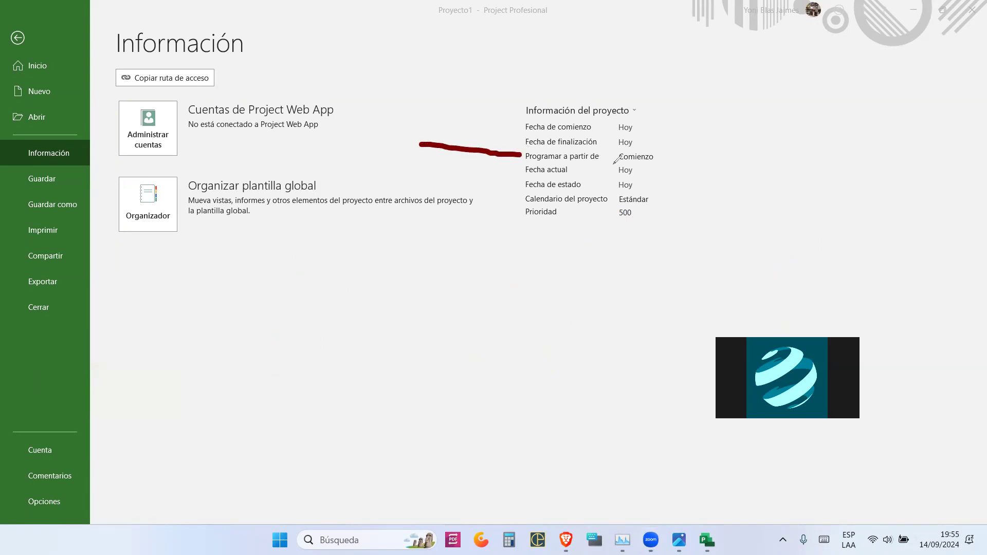
pyautogui.click(663, 156)
pyautogui.moveTo(704, 156); pyautogui.dragTo(747, 156)
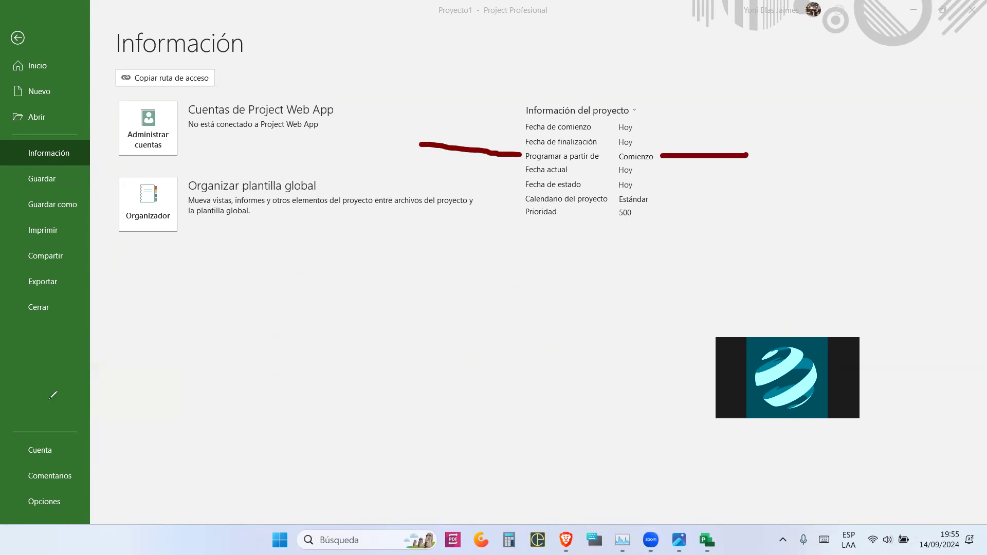
pyautogui.click(646, 156)
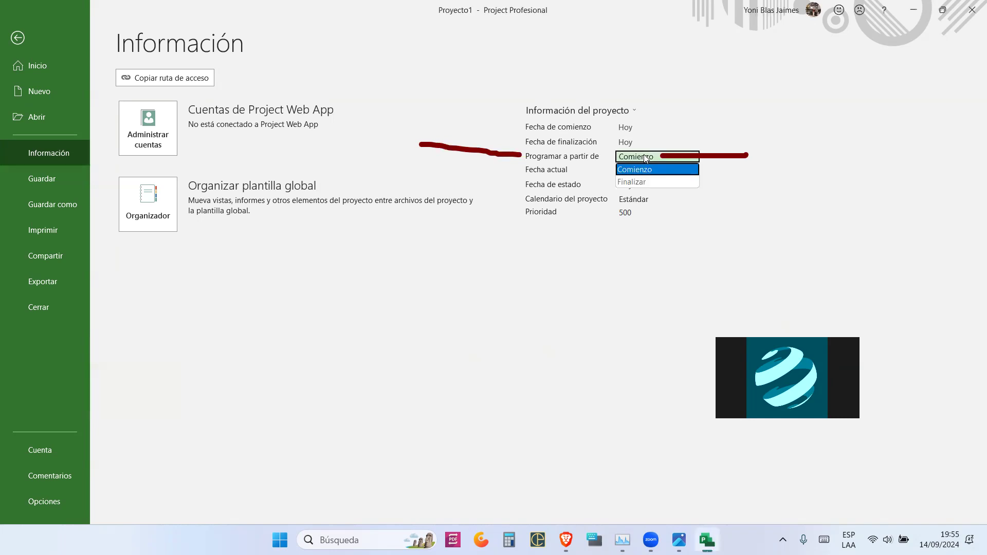
pyautogui.click(641, 182)
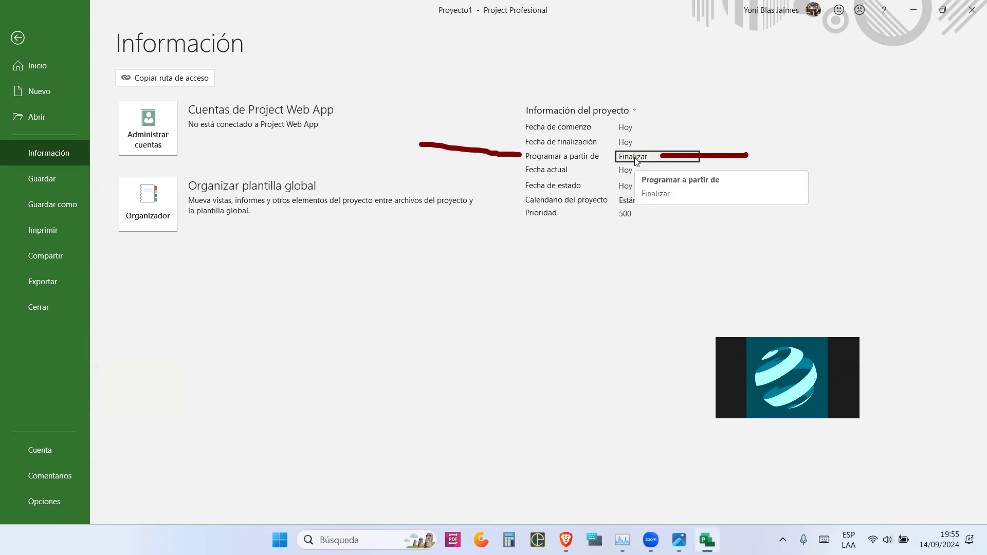
# - Pick 18 December 2024 as the finish date from the calendar
pyautogui.click(625, 142)
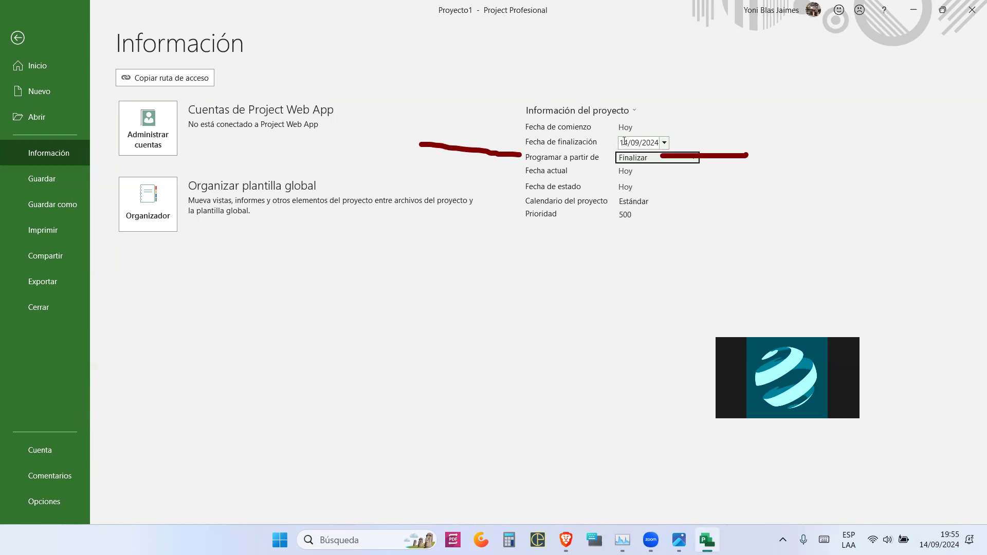
pyautogui.click(624, 142)
pyautogui.click(632, 143)
pyautogui.click(667, 146)
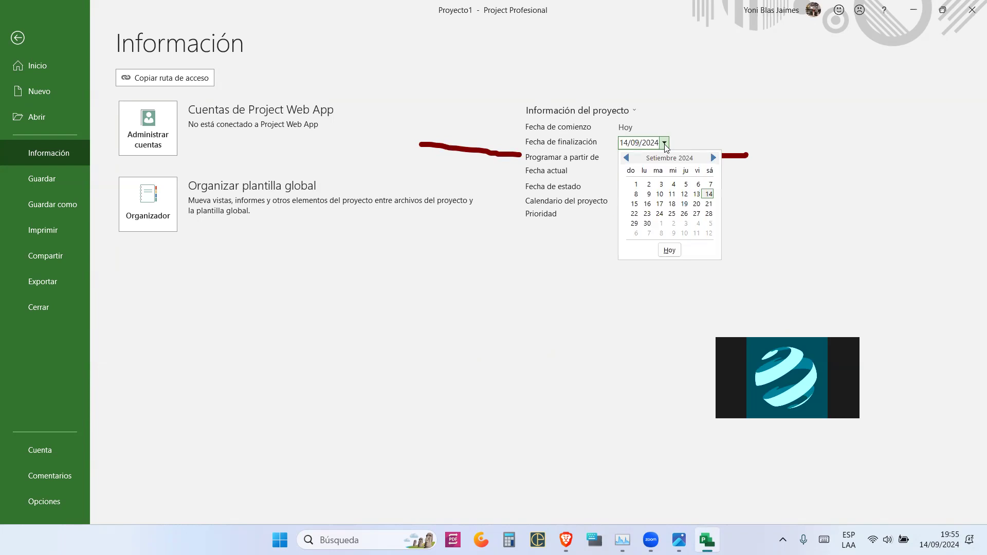
pyautogui.click(666, 146)
pyautogui.click(666, 146)
pyautogui.click(714, 159)
pyautogui.click(714, 158)
pyautogui.click(714, 159)
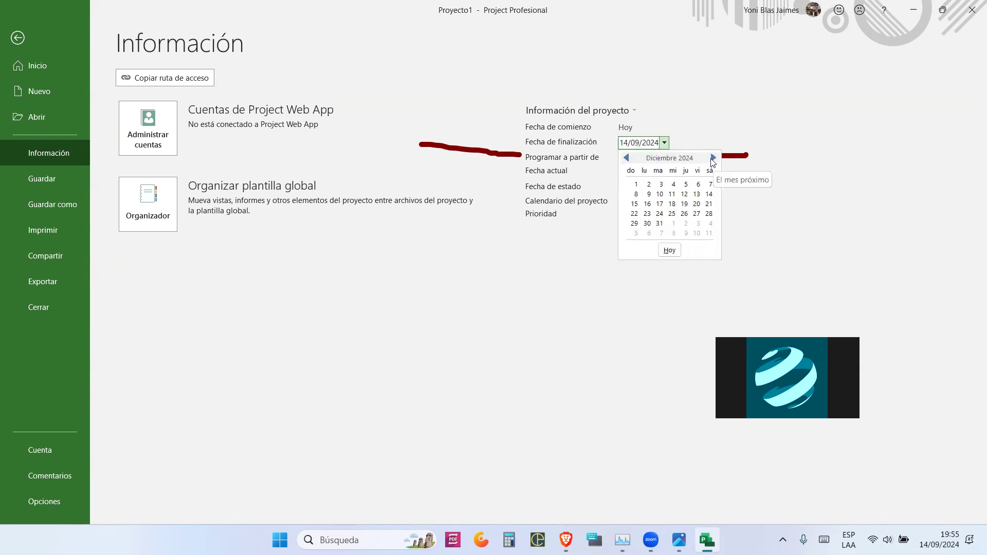
pyautogui.click(672, 204)
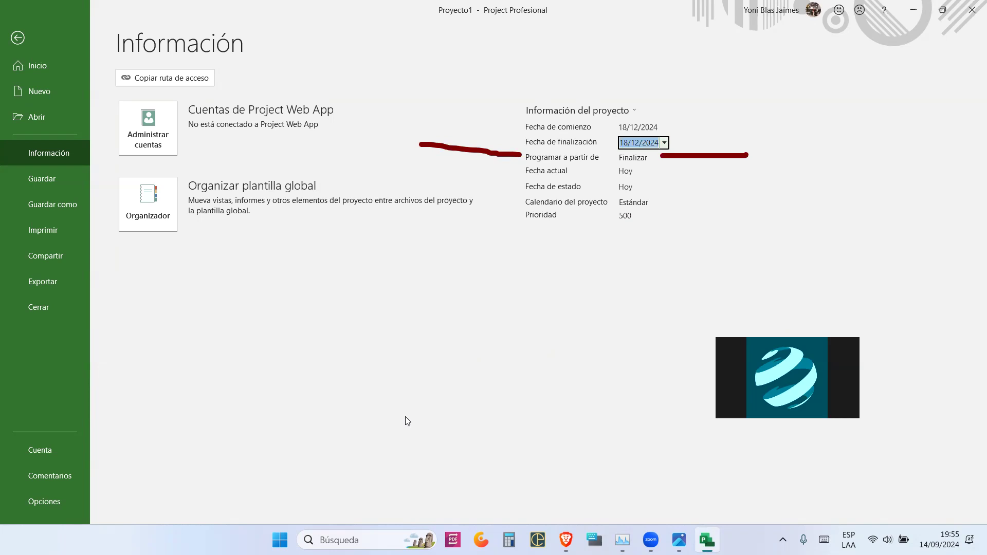
pyautogui.moveTo(580, 141)
pyautogui.mouseDown()
pyautogui.moveTo(675, 140)
pyautogui.moveTo(647, 133)
pyautogui.moveTo(622, 106)
pyautogui.moveTo(651, 128)
pyautogui.mouseUp()
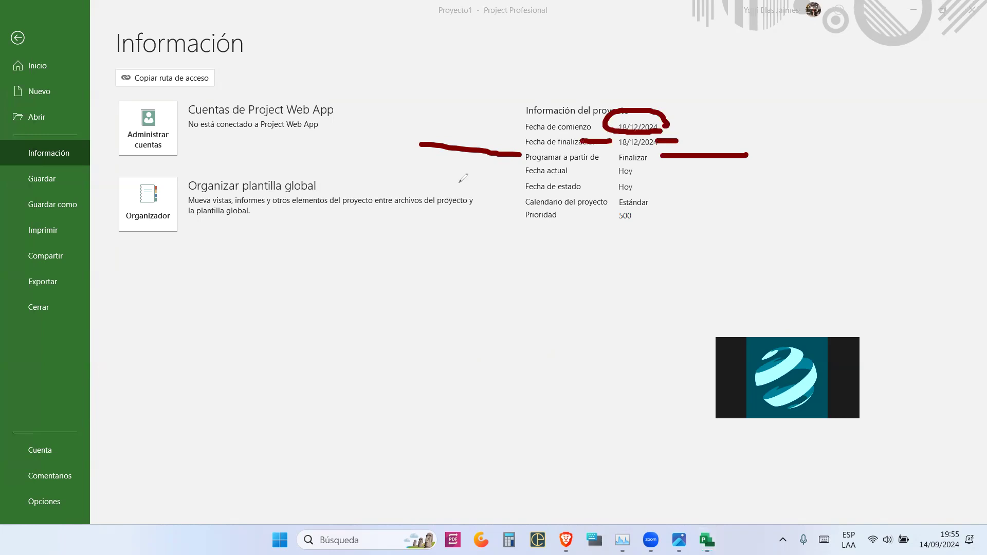
pyautogui.click(77, 280)
pyautogui.moveTo(661, 149)
pyautogui.mouseDown()
pyautogui.moveTo(615, 137)
pyautogui.moveTo(619, 116)
pyautogui.moveTo(680, 129)
pyautogui.moveTo(659, 146)
pyautogui.mouseUp()
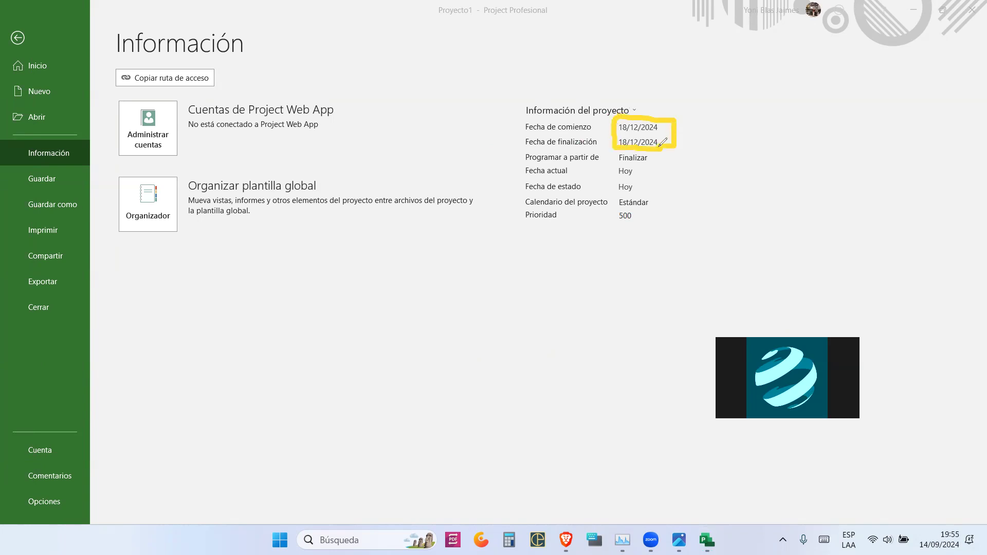
pyautogui.moveTo(560, 121); pyautogui.dragTo(691, 135)
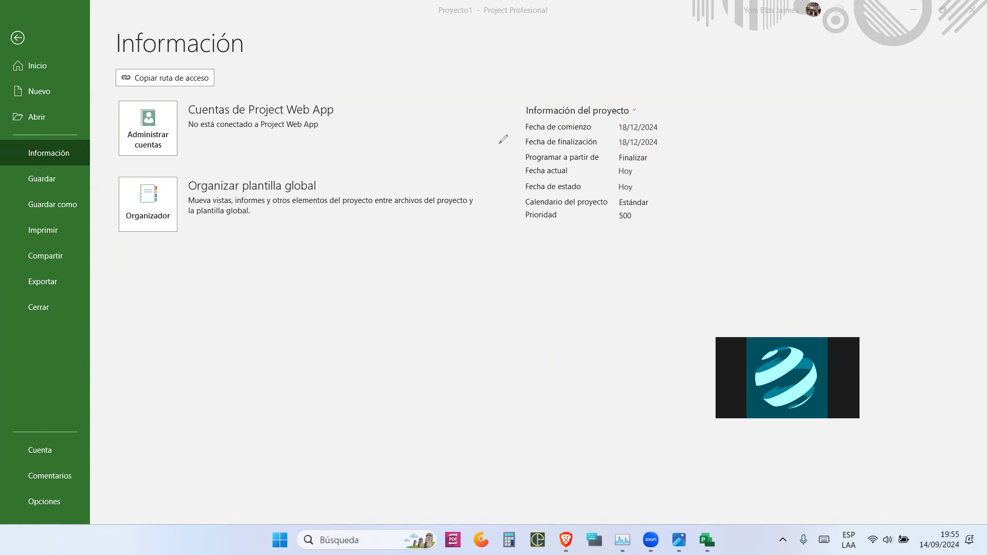
pyautogui.moveTo(523, 144); pyautogui.dragTo(452, 143)
pyautogui.moveTo(663, 143); pyautogui.dragTo(709, 148)
pyautogui.click(645, 128)
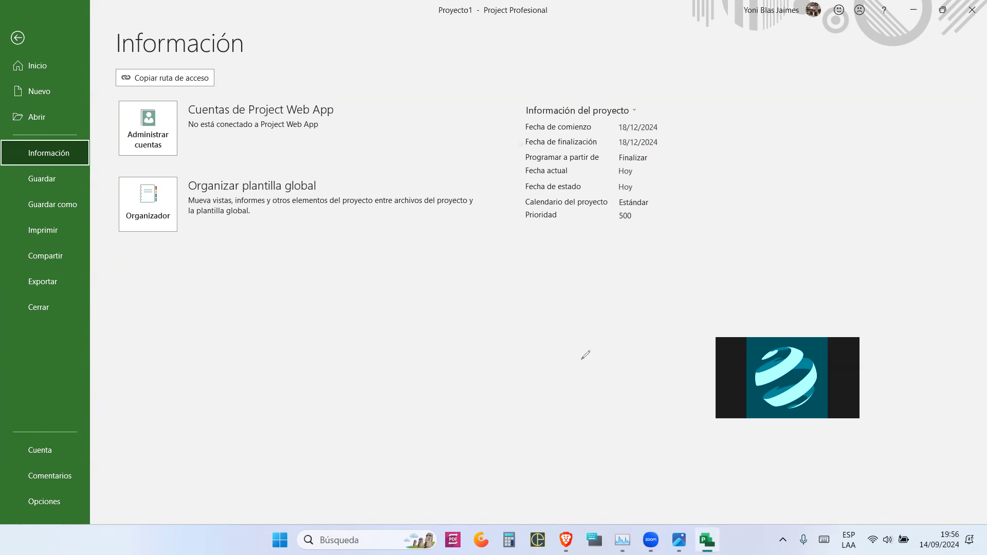
pyautogui.moveTo(610, 126)
pyautogui.mouseDown()
pyautogui.moveTo(668, 110)
pyautogui.moveTo(645, 131)
pyautogui.moveTo(607, 133)
pyautogui.mouseUp()
pyautogui.moveTo(674, 124)
pyautogui.mouseDown()
pyautogui.moveTo(685, 124)
pyautogui.moveTo(704, 156)
pyautogui.moveTo(660, 161)
pyautogui.moveTo(667, 165)
pyautogui.mouseUp()
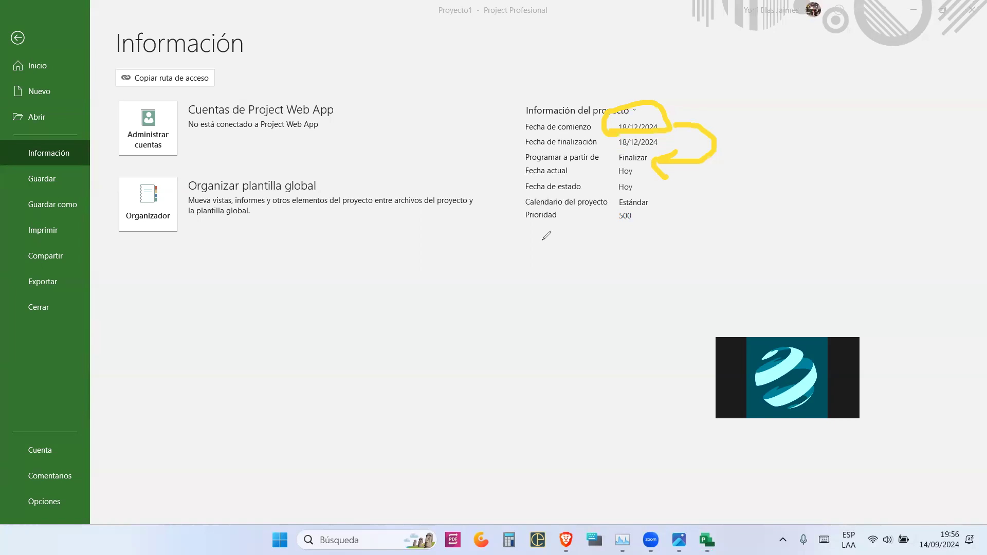
# - Switch scheduling to the start date and back to Finalizar
pyautogui.press('Escape')
pyautogui.click(636, 158)
pyautogui.click(643, 166)
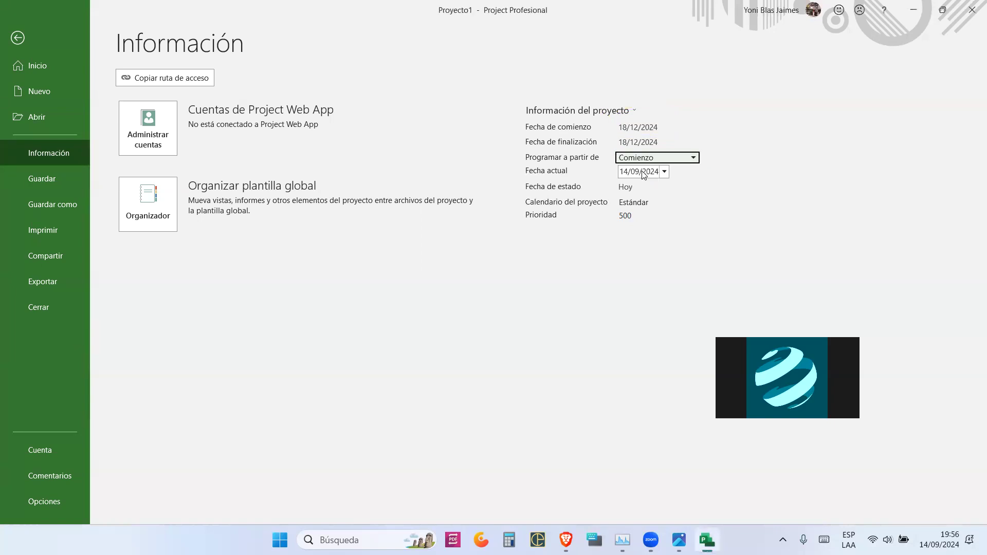
pyautogui.click(638, 127)
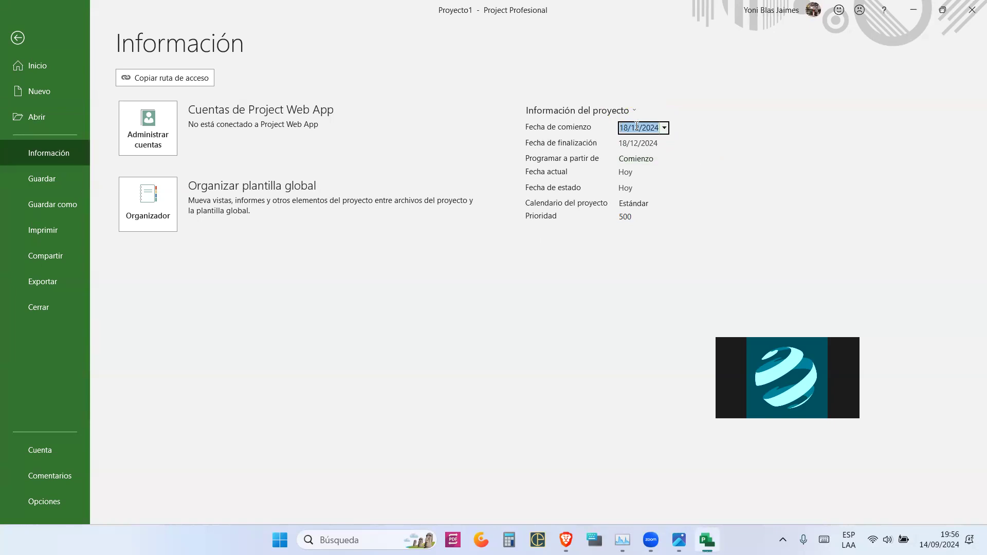
pyautogui.click(637, 143)
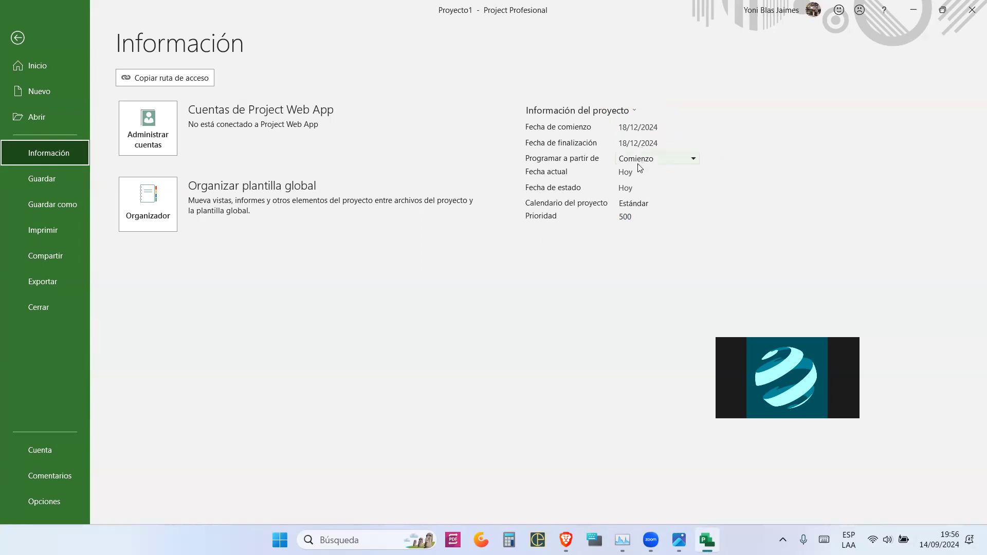
pyautogui.click(638, 159)
pyautogui.click(640, 169)
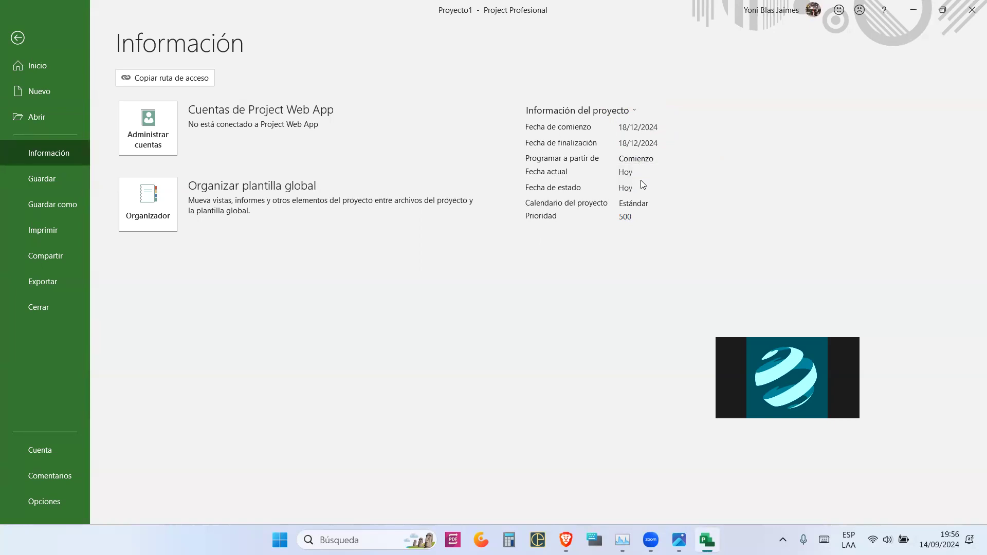
# - Confirm scheduling from Finalizar with the finish date kept at 18/12/2024
pyautogui.click(636, 143)
pyautogui.click(638, 159)
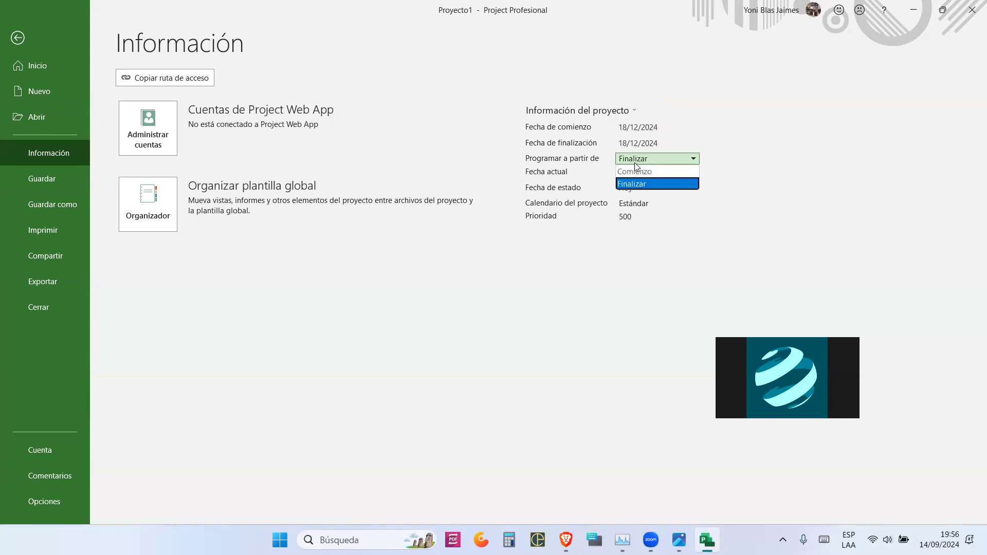
pyautogui.click(664, 275)
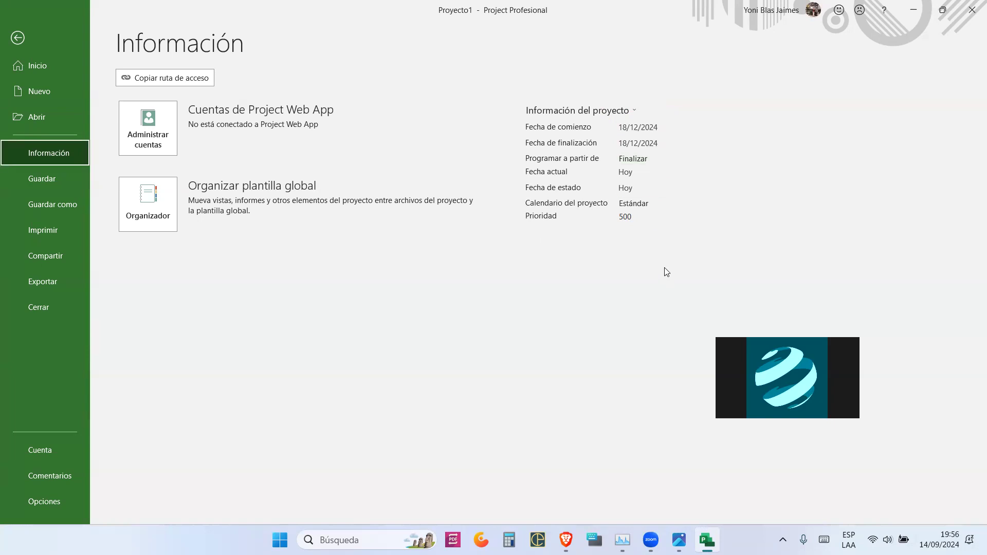
pyautogui.click(664, 144)
pyautogui.click(664, 144)
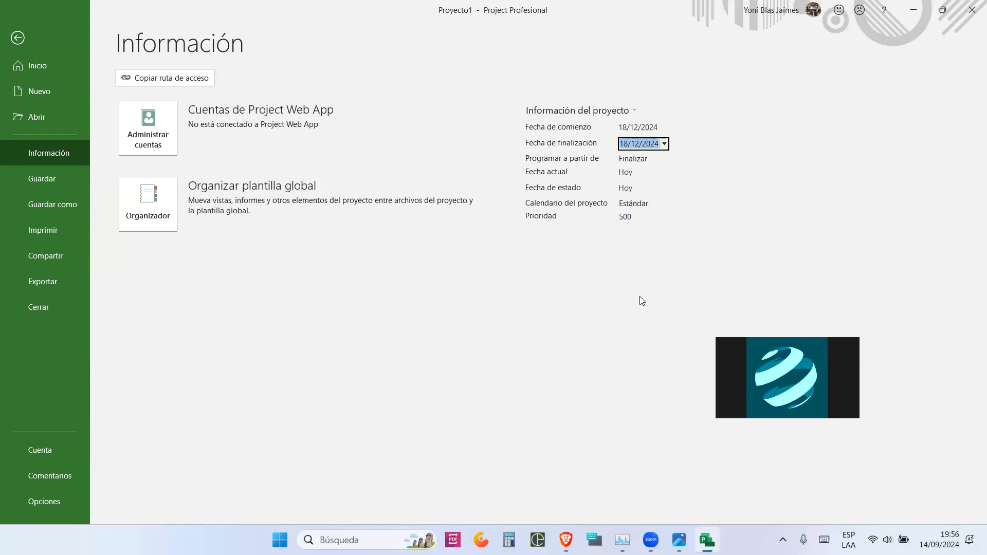
pyautogui.click(64, 204)
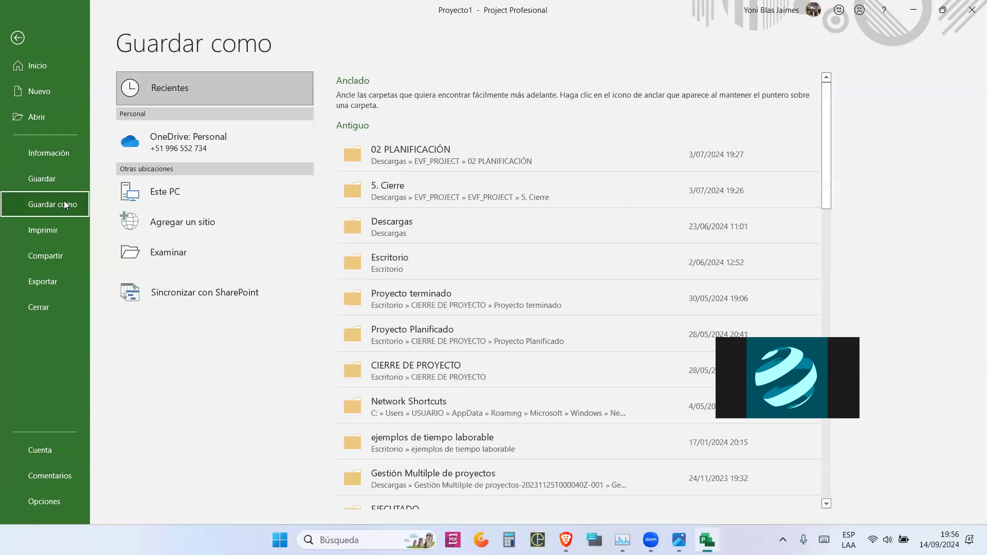
pyautogui.click(58, 183)
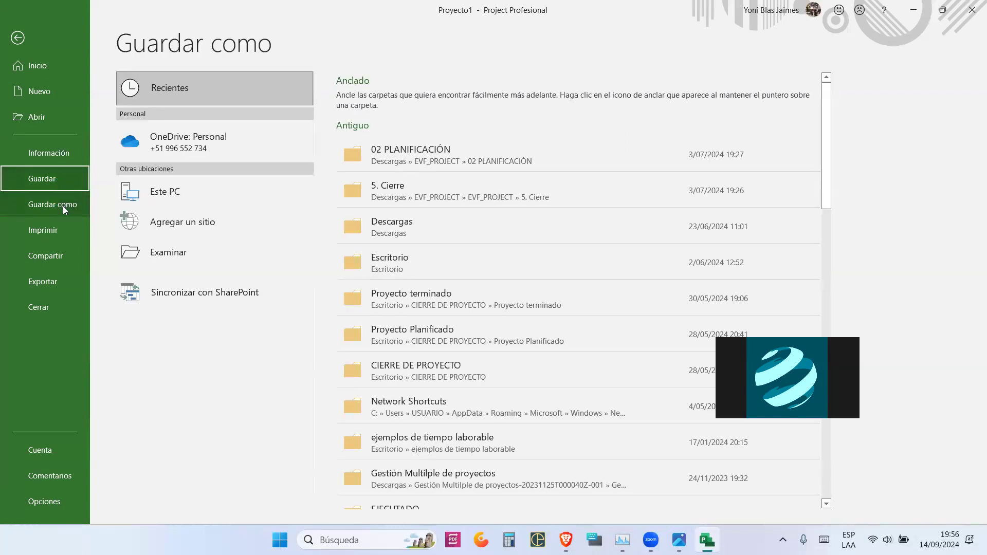
pyautogui.click(58, 208)
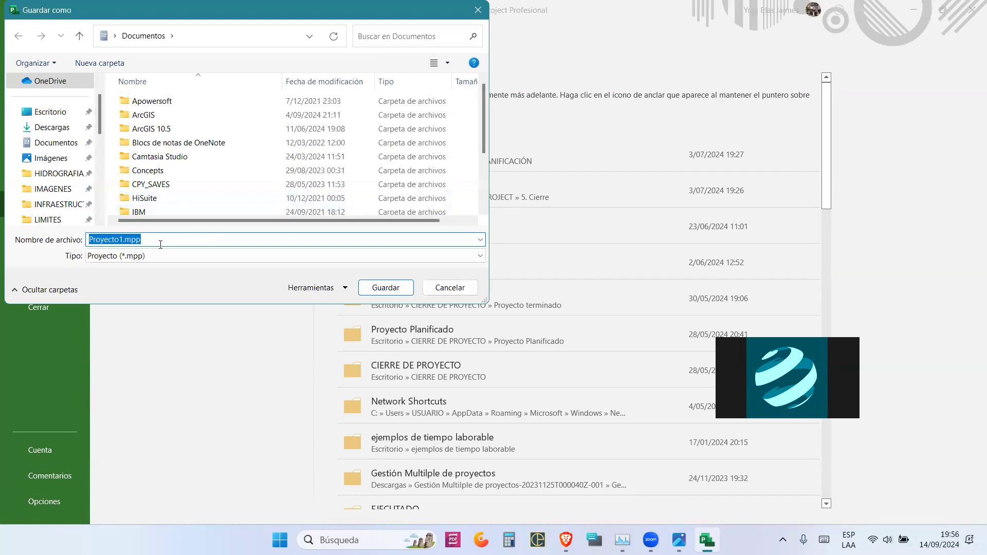
pyautogui.click(478, 10)
pyautogui.click(63, 151)
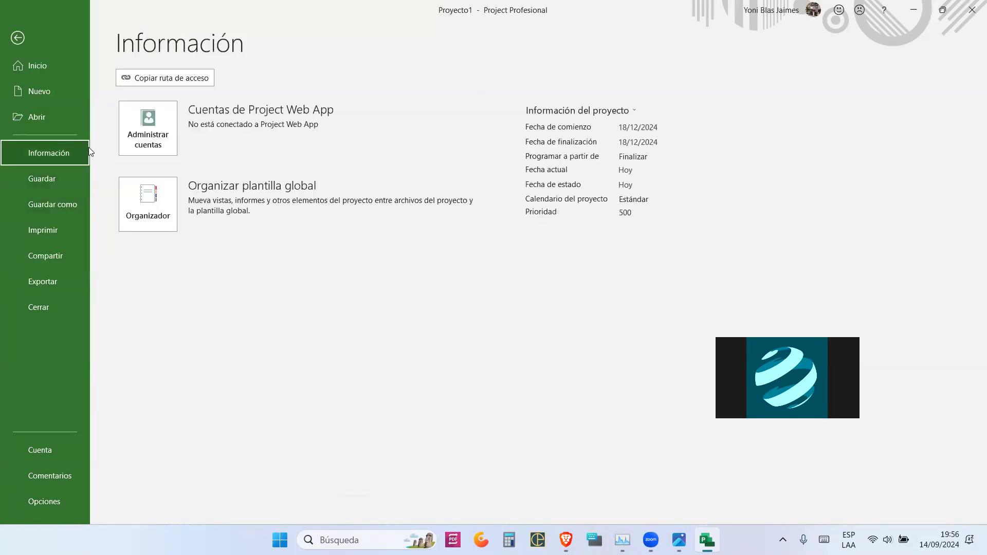
pyautogui.click(607, 110)
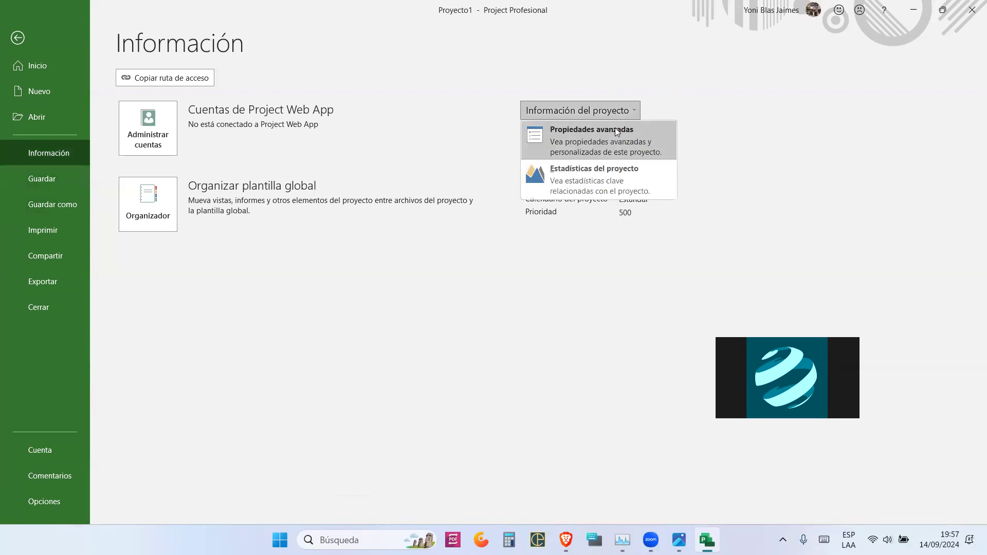
pyautogui.click(587, 133)
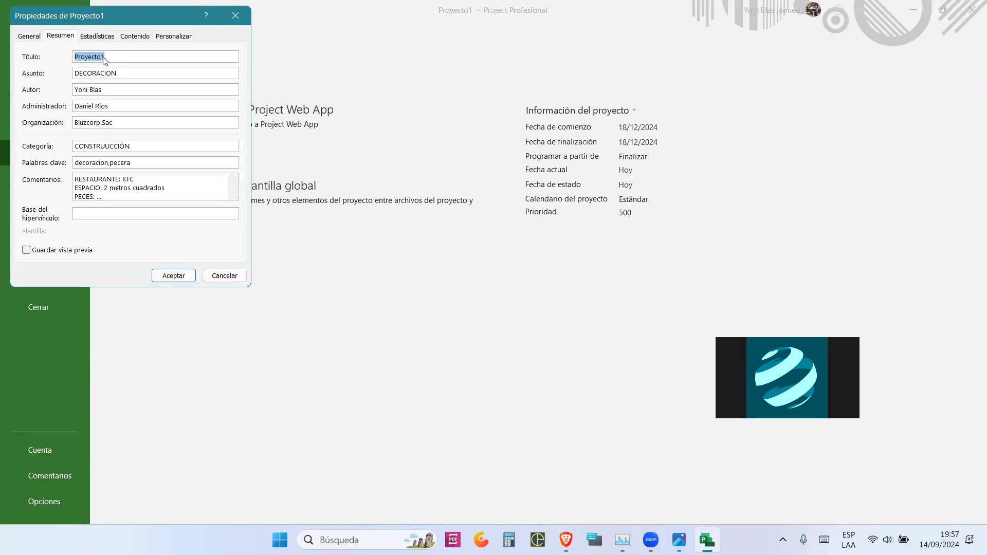
pyautogui.write('Implementacion de pecera')
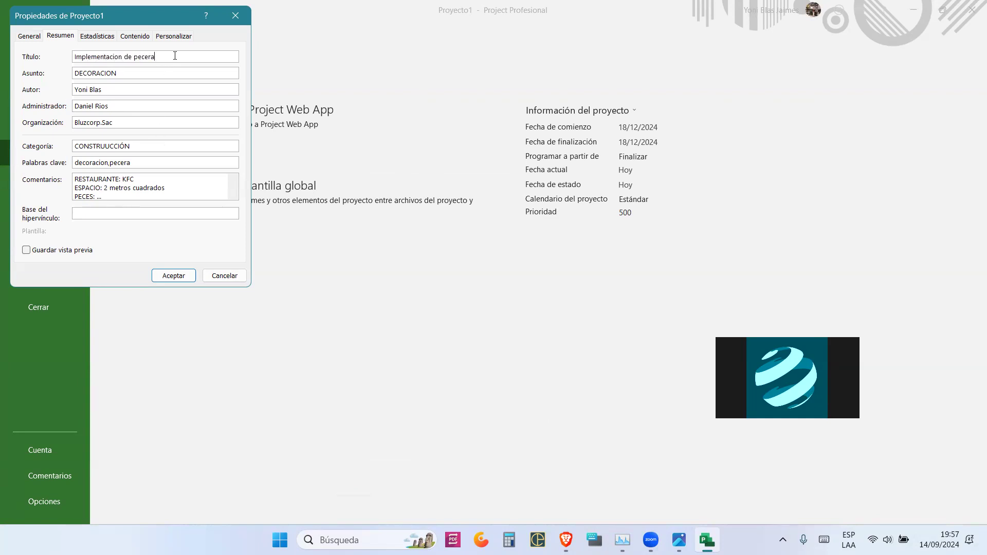
pyautogui.moveTo(174, 56); pyautogui.dragTo(55, 55)
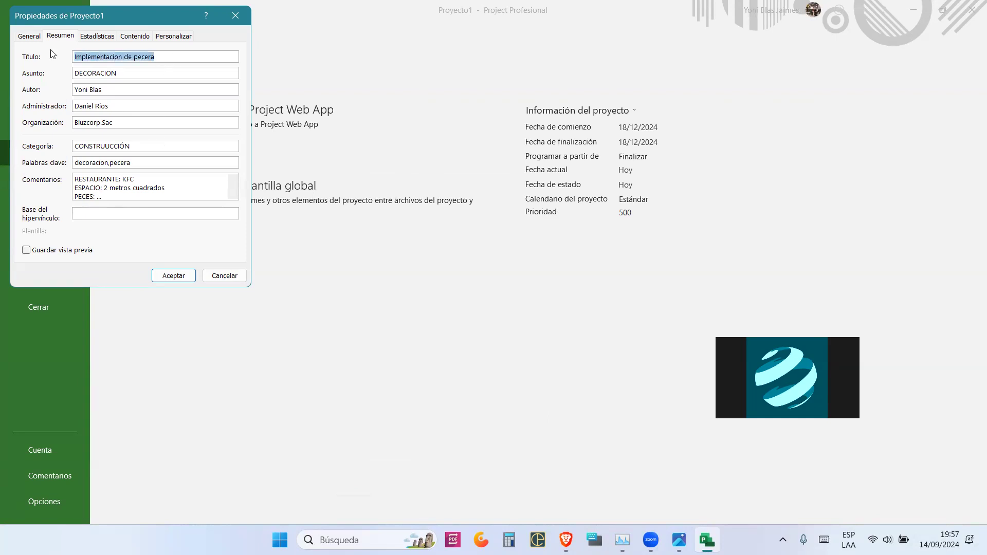
pyautogui.click(235, 14)
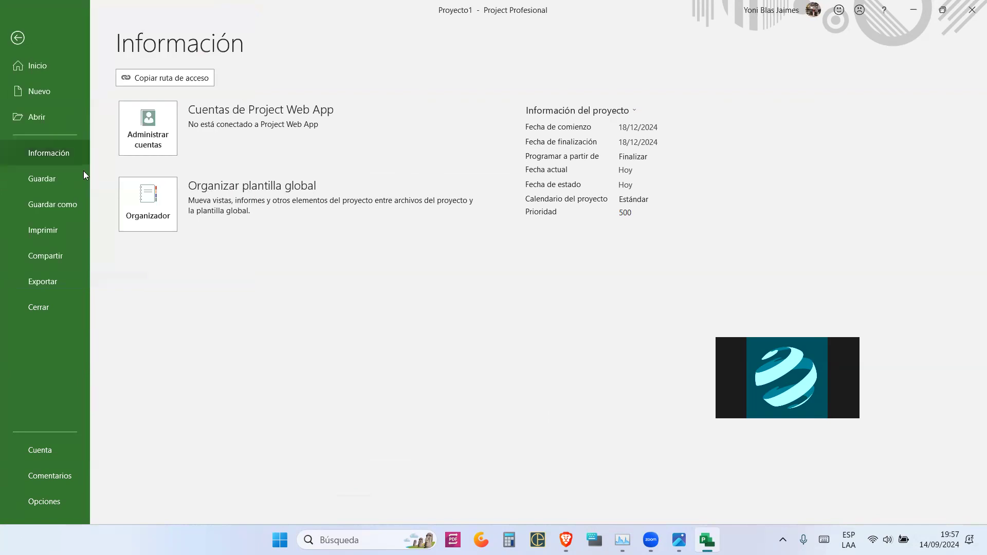
# - Save the project to Escritorio as 'Implementacion de pecera'
pyautogui.click(66, 210)
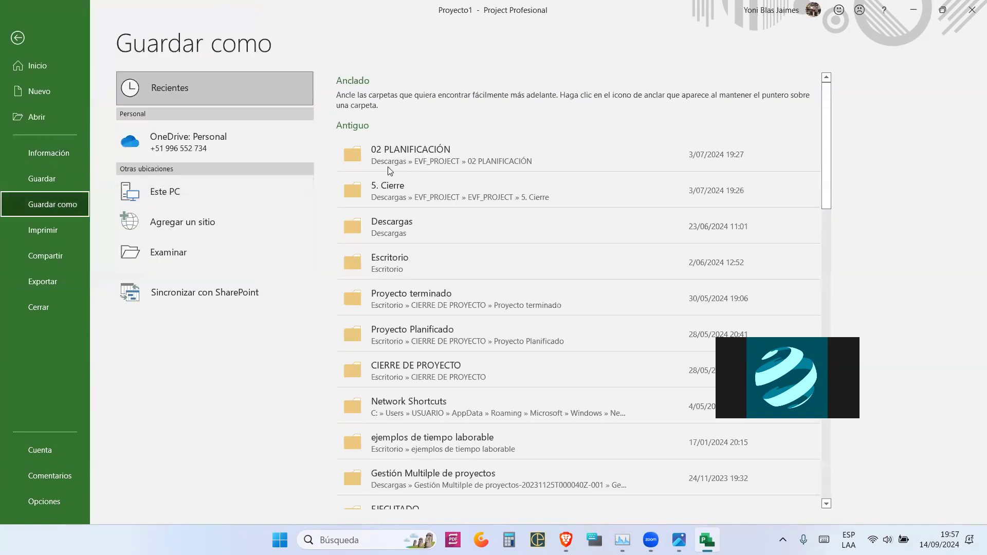
pyautogui.click(422, 263)
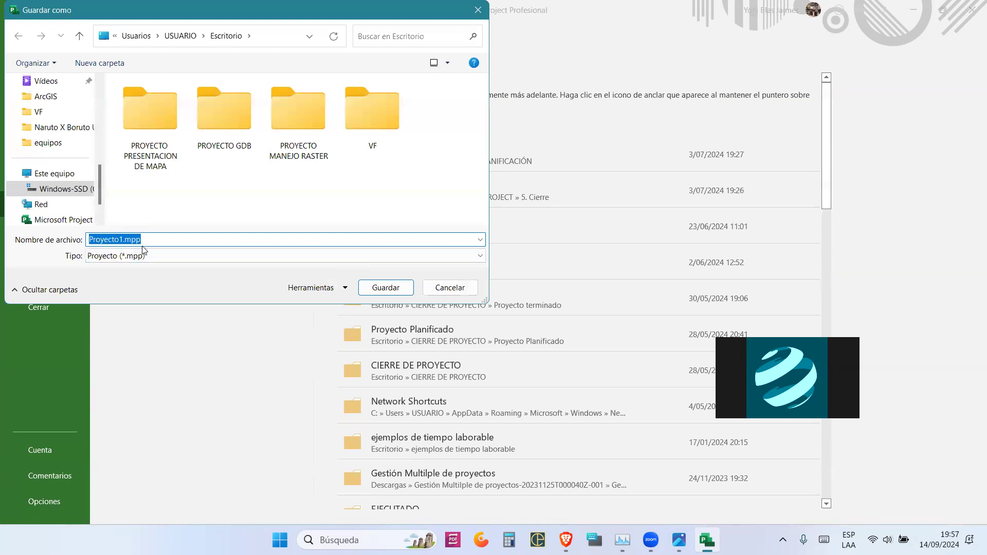
pyautogui.write('Implementacion de pecera')
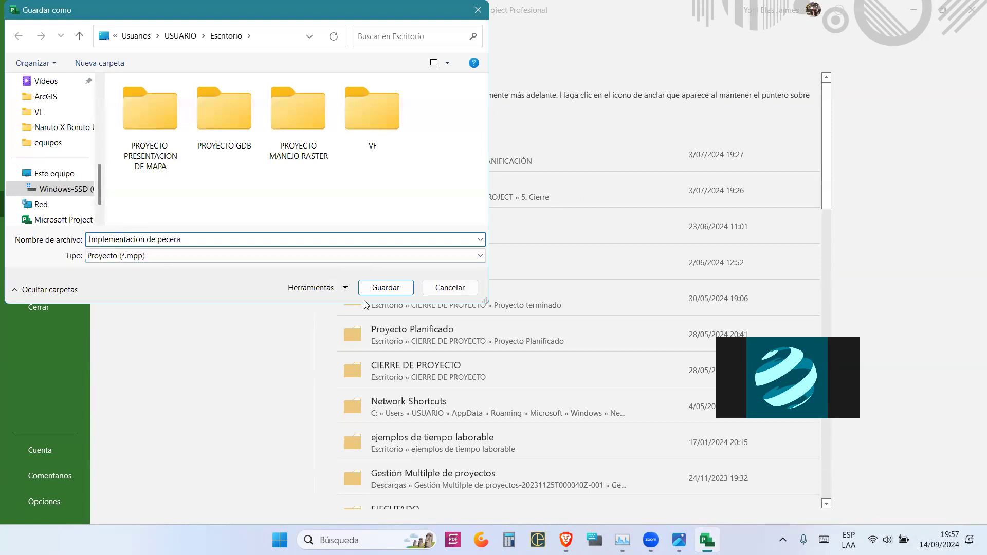
pyautogui.click(385, 288)
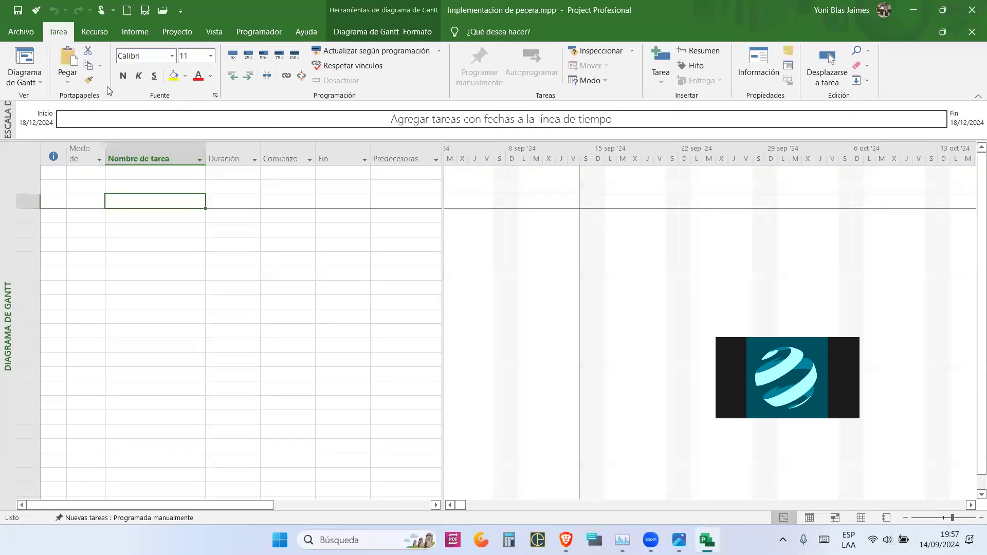
pyautogui.click(20, 31)
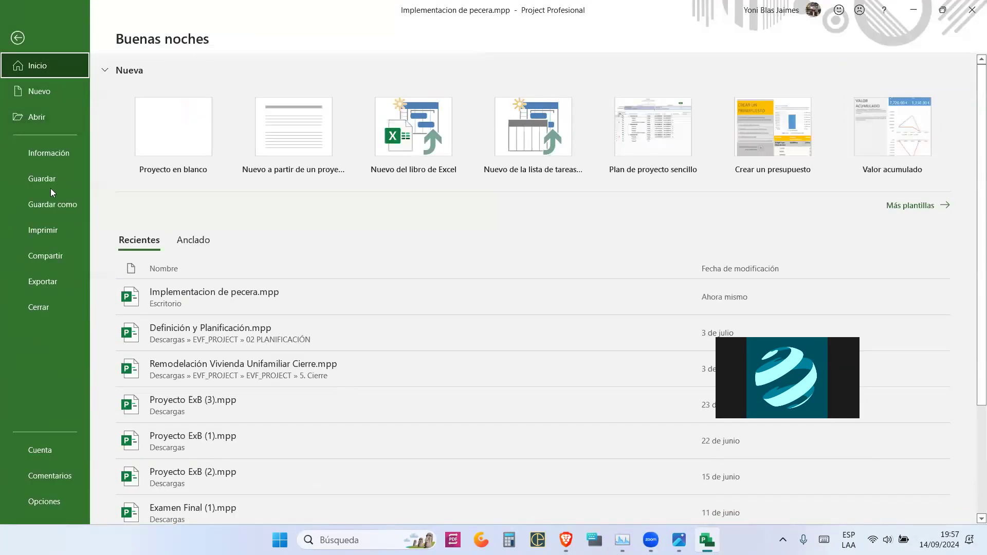
pyautogui.click(43, 159)
# - Check the title in Advanced Properties, selecting '.mpp', then close it and return to the Gantt chart
pyautogui.click(600, 149)
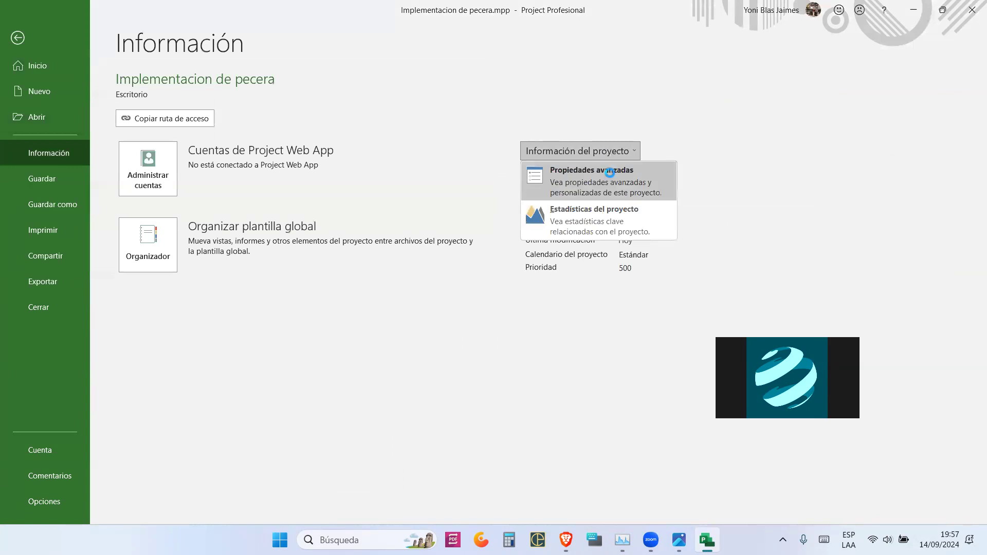
pyautogui.click(602, 169)
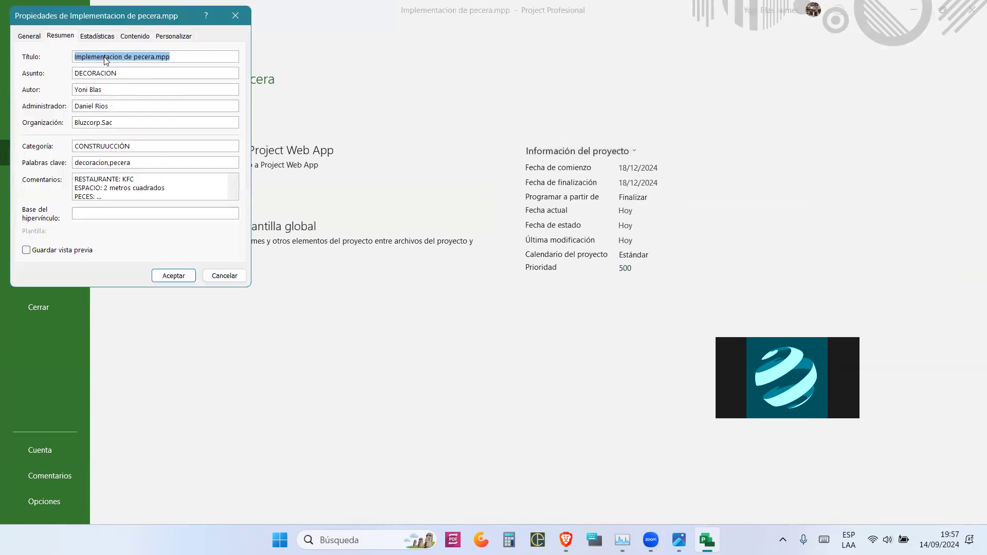
pyautogui.click(156, 58)
pyautogui.moveTo(155, 58); pyautogui.dragTo(176, 57)
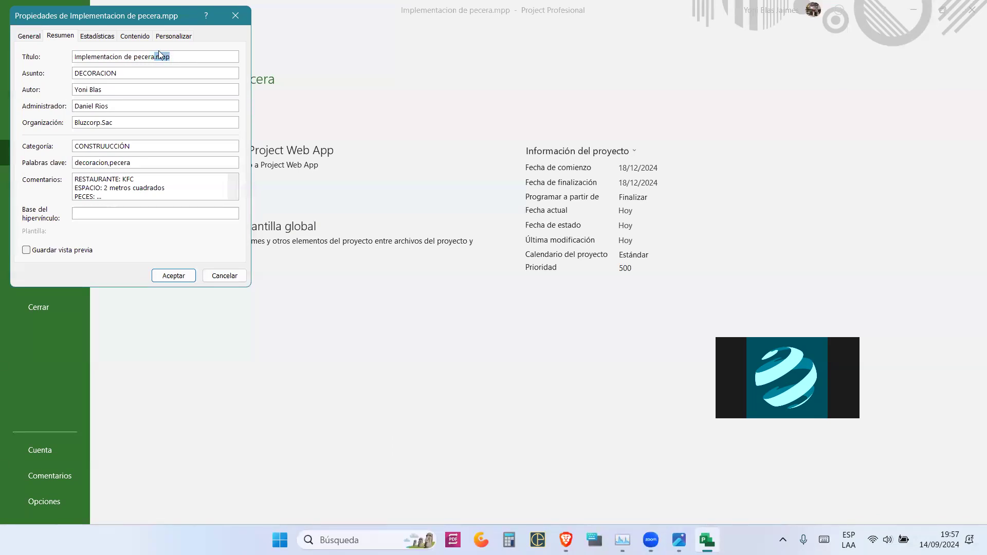
pyautogui.click(237, 15)
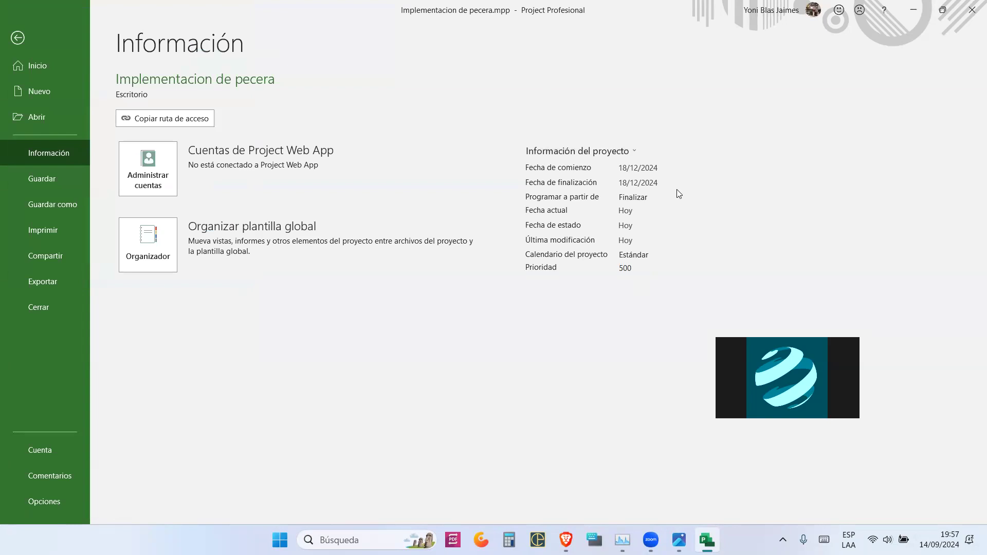
pyautogui.click(19, 38)
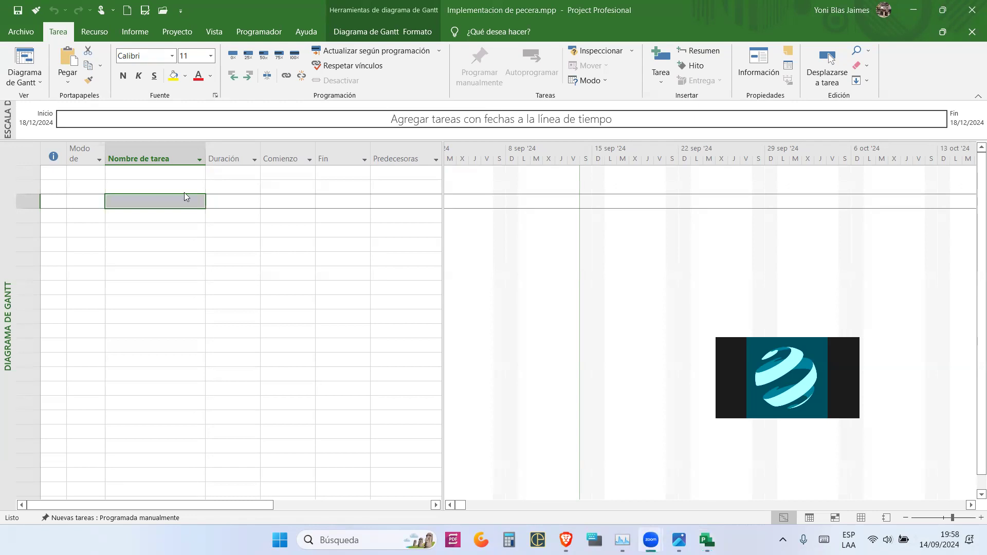
# - Switch new tasks to Programada automáticamente from the status bar and reselect the first task cell
pyautogui.click(169, 175)
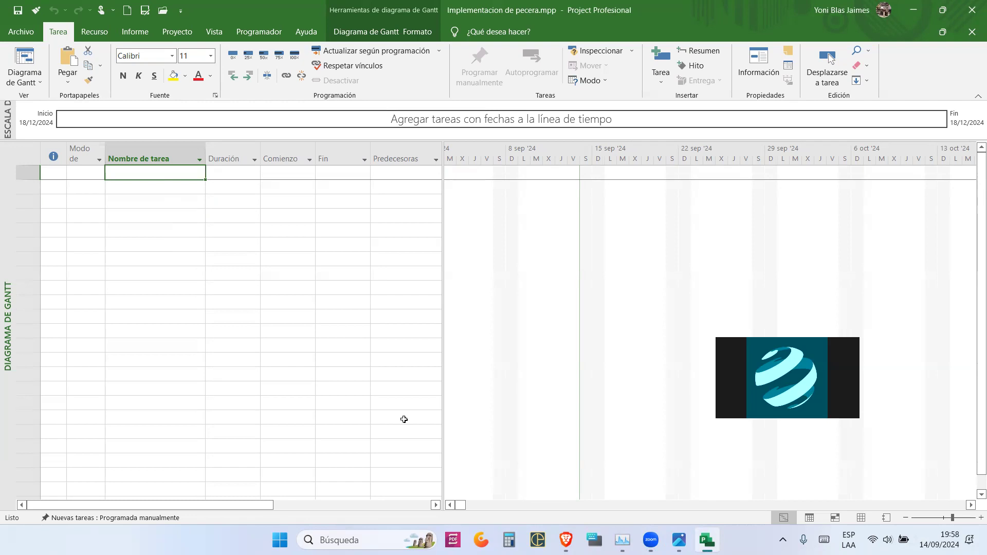
pyautogui.click(78, 518)
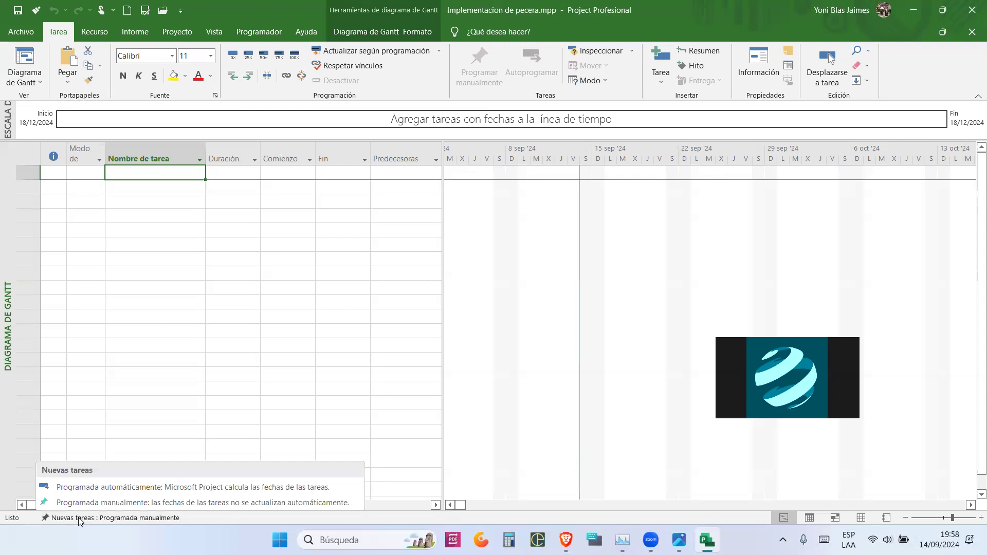
pyautogui.click(149, 487)
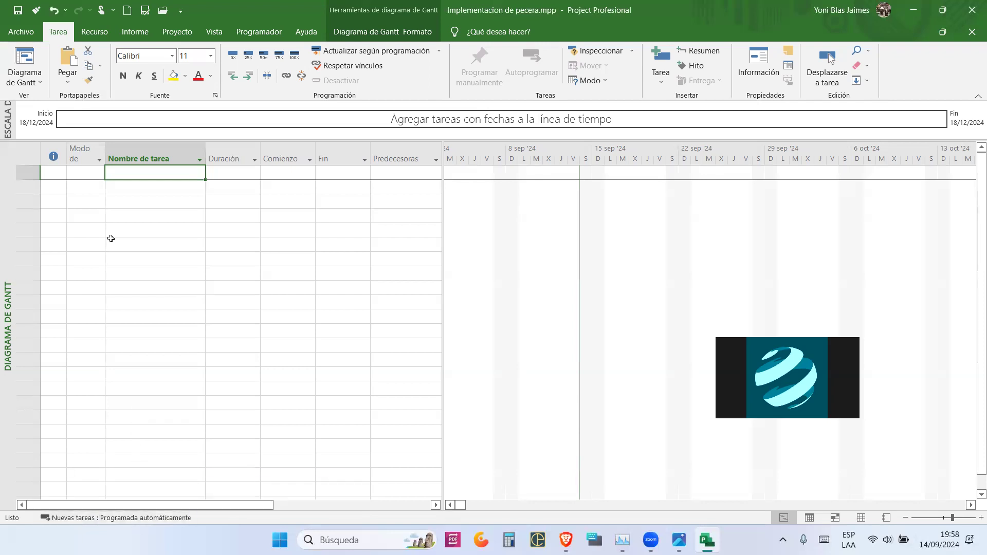
pyautogui.click(117, 216)
pyautogui.click(136, 178)
# - Enter t1 as the first task and inspect its duration and start date
pyautogui.write('t1')
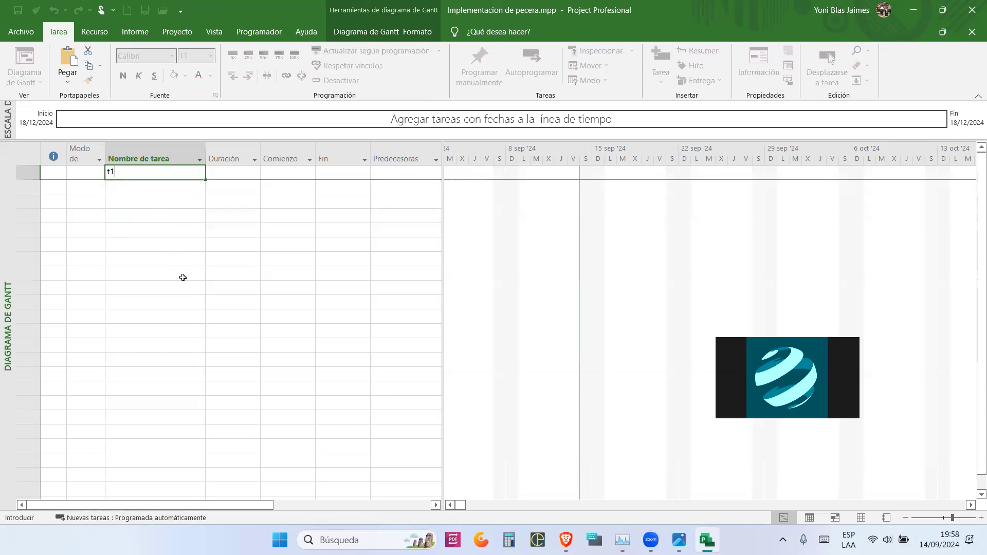
pyautogui.press('Return')
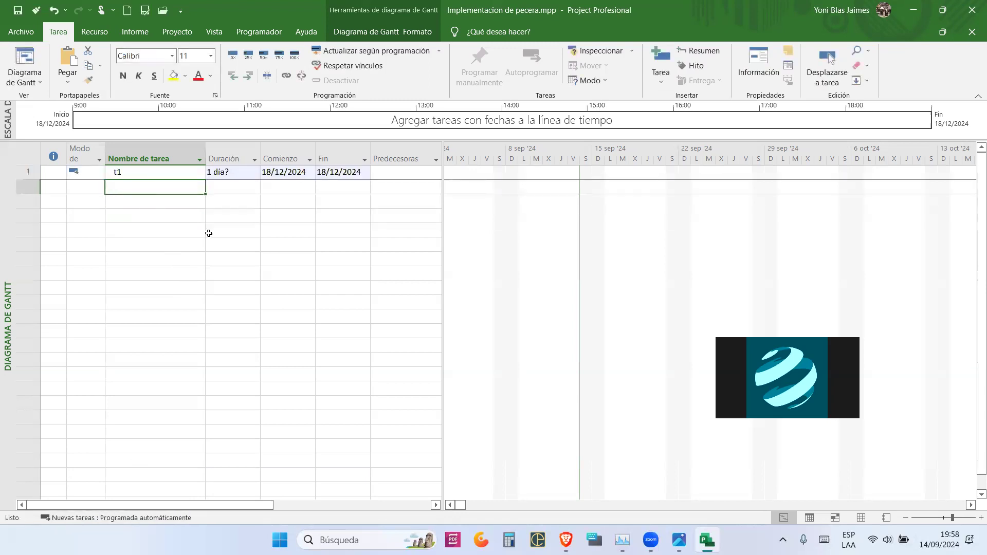
pyautogui.click(231, 173)
pyautogui.click(278, 176)
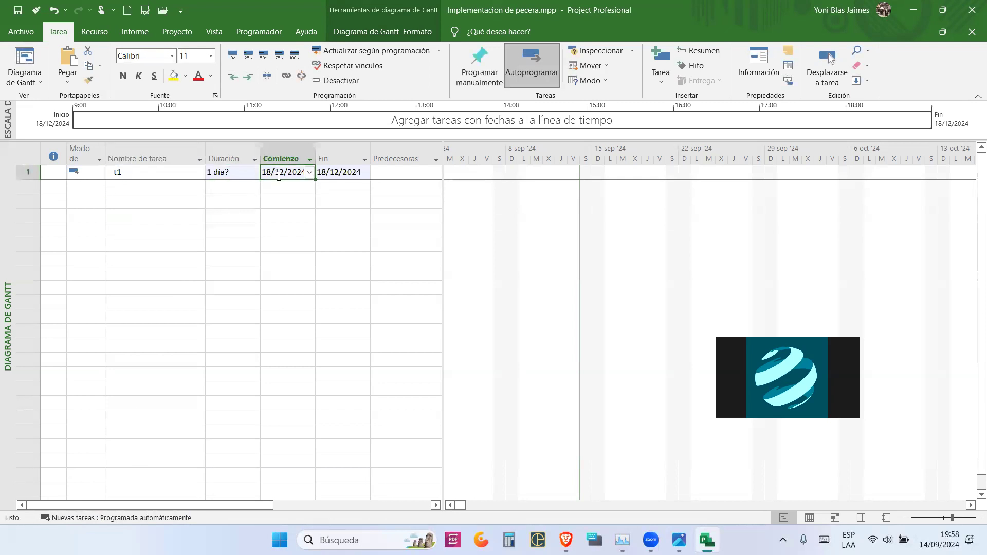
pyautogui.click(289, 243)
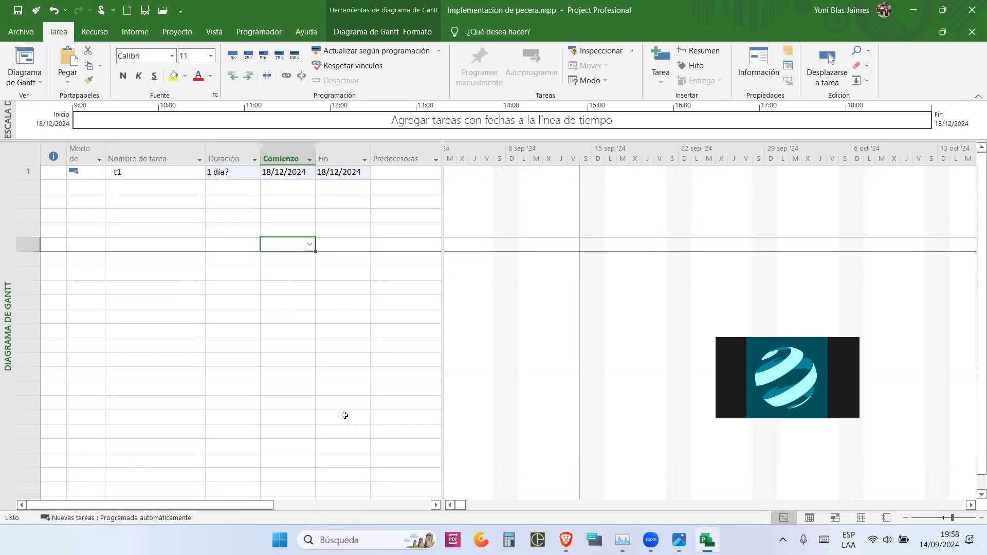
# - Annotate the screen by circling and arrowing t1's finish date 18/12/2024, then select row 2
pyautogui.hotkey('ctrl', 'shift', '3')
pyautogui.moveTo(376, 169)
pyautogui.mouseDown()
pyautogui.moveTo(374, 151)
pyautogui.moveTo(325, 134)
pyautogui.moveTo(318, 180)
pyautogui.moveTo(382, 164)
pyautogui.mouseUp()
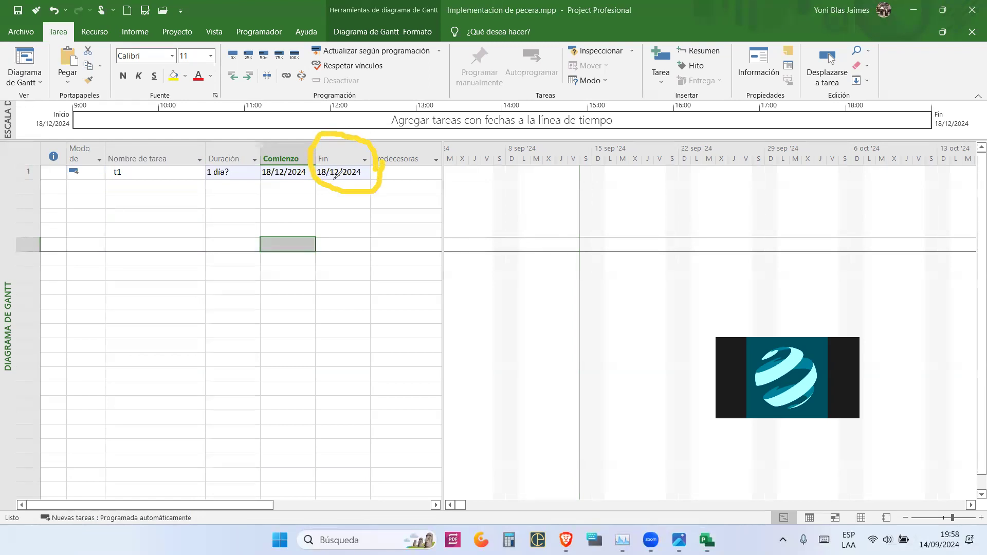
pyautogui.moveTo(355, 291)
pyautogui.mouseDown()
pyautogui.moveTo(355, 211)
pyautogui.moveTo(346, 227)
pyautogui.moveTo(380, 230)
pyautogui.moveTo(359, 232)
pyautogui.mouseUp()
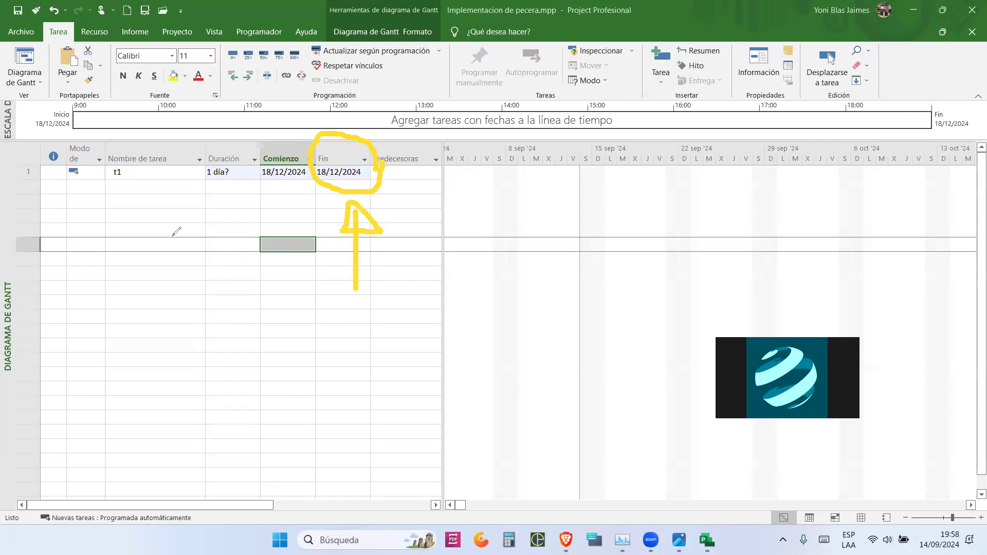
pyautogui.click(70, 344)
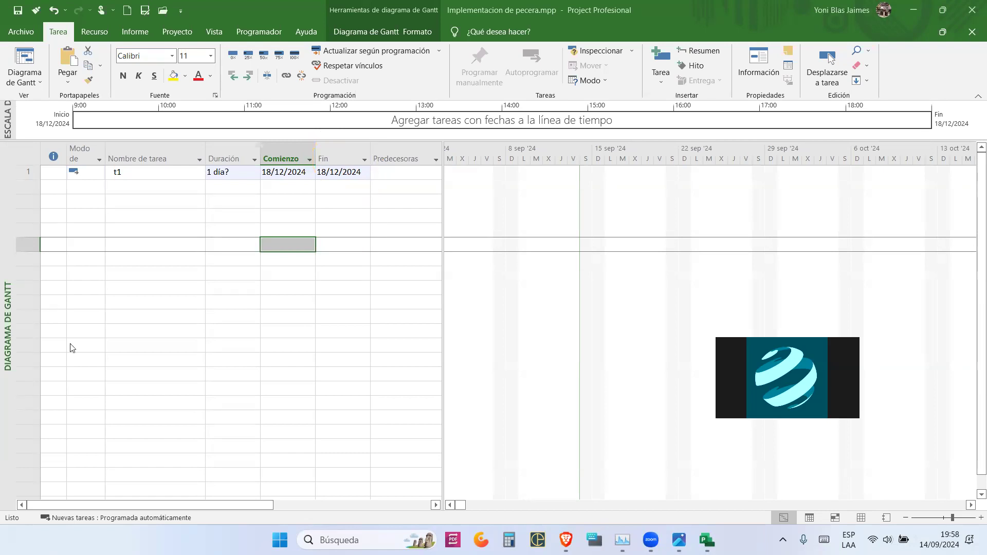
pyautogui.click(140, 189)
# - Add task t2 and give t1 a 4-day and t2 a 5-day duration
pyautogui.write('t2')
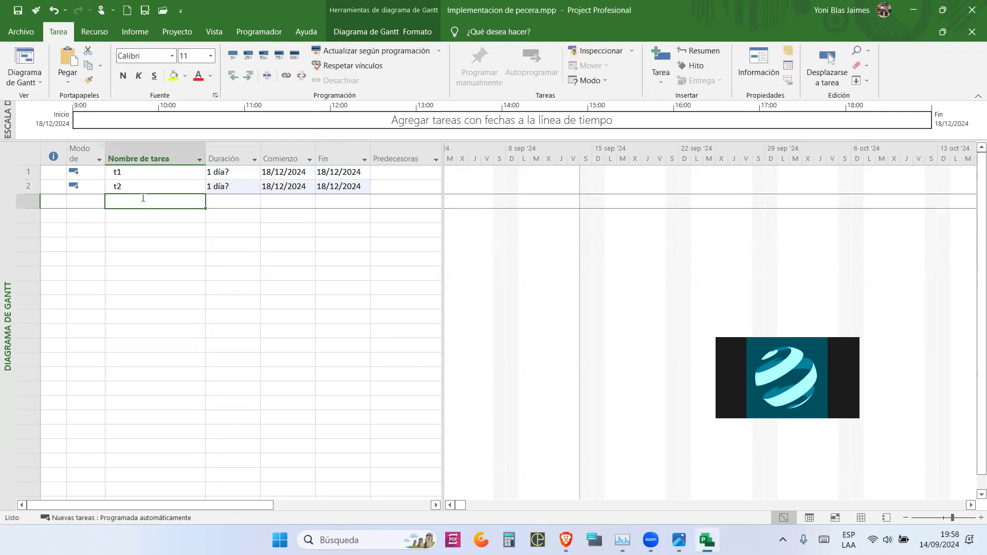
pyautogui.click(237, 173)
pyautogui.write('4')
pyautogui.press('Return')
pyautogui.write('5')
pyautogui.press('Return')
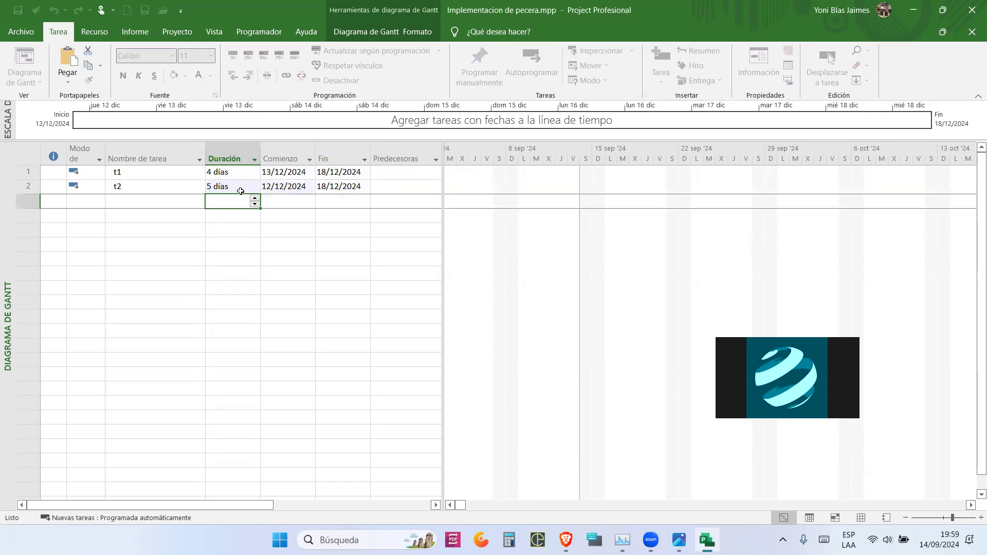
# - Link t1 and t2 with Vincular tareas so t2 follows t1, then deselect them
pyautogui.moveTo(161, 171); pyautogui.dragTo(161, 181)
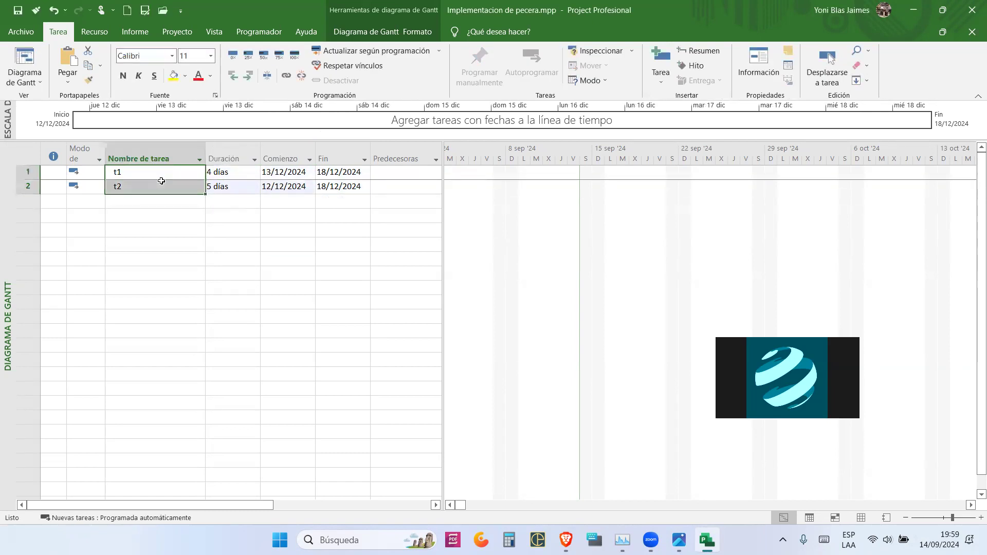
pyautogui.click(287, 77)
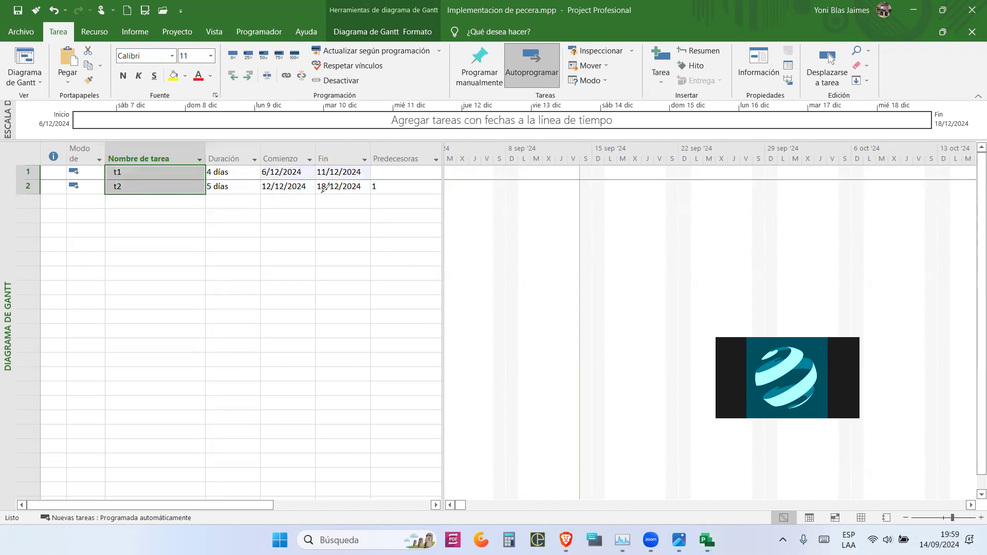
pyautogui.moveTo(257, 171); pyautogui.dragTo(215, 158)
pyautogui.moveTo(370, 194)
pyautogui.mouseDown()
pyautogui.moveTo(315, 195)
pyautogui.moveTo(312, 178)
pyautogui.moveTo(360, 175)
pyautogui.moveTo(359, 193)
pyautogui.mouseUp()
pyautogui.moveTo(301, 177)
pyautogui.mouseDown()
pyautogui.moveTo(255, 172)
pyautogui.moveTo(280, 158)
pyautogui.moveTo(314, 183)
pyautogui.mouseUp()
pyautogui.moveTo(280, 144); pyautogui.dragTo(343, 156)
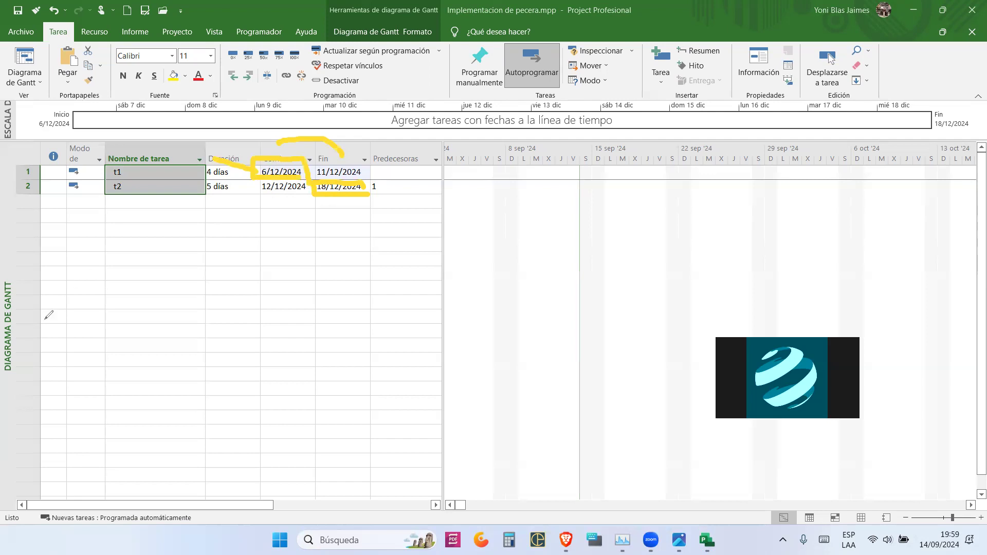
pyautogui.click(67, 345)
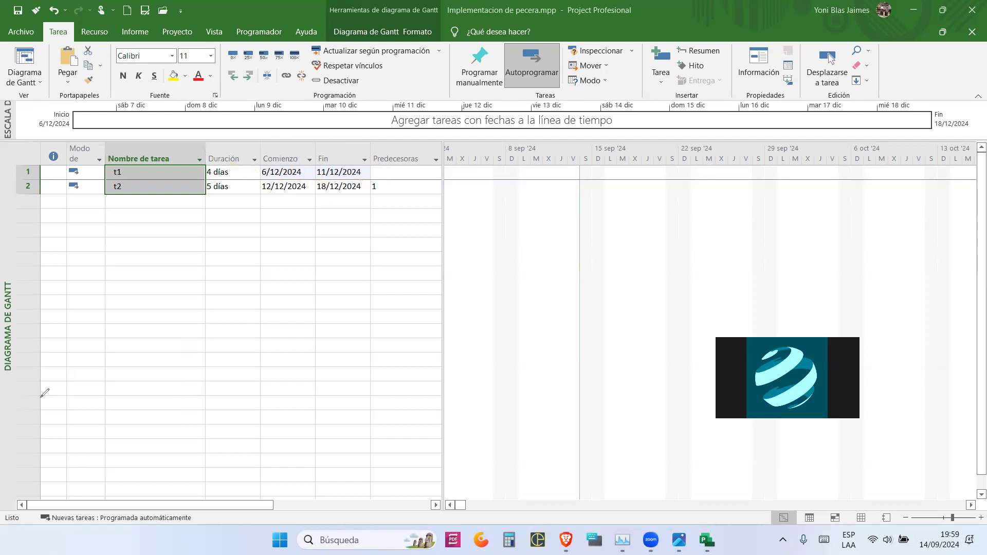
pyautogui.click(133, 260)
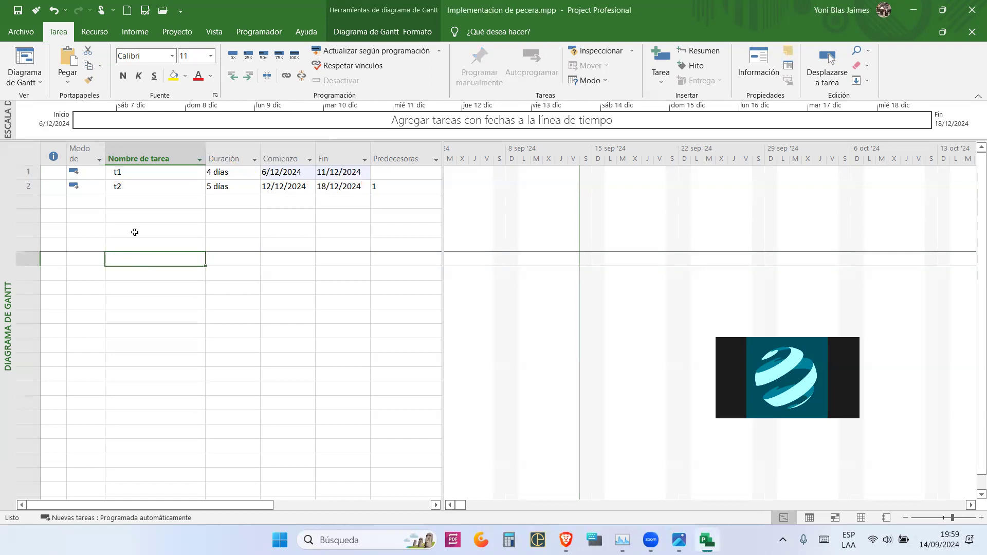
# - Undo the sample tasks and close the project, discarding the changes
pyautogui.hotkey('ctrl', 'z')
pyautogui.hotkey('ctrl', 'z')
pyautogui.hotkey('ctrl', 'z')
pyautogui.hotkey('ctrl', 'z')
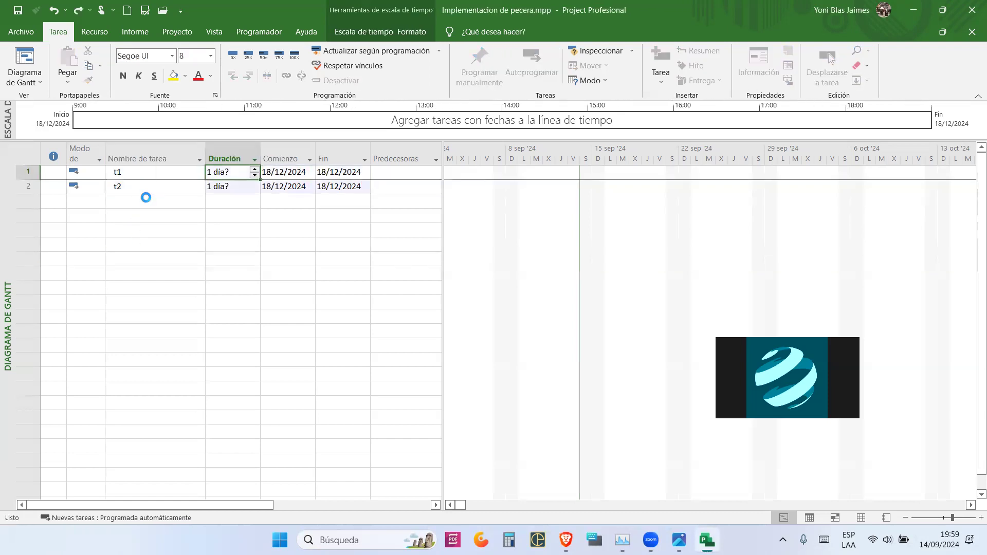
pyautogui.hotkey('ctrl', 'z')
pyautogui.hotkey('ctrl', 'z')
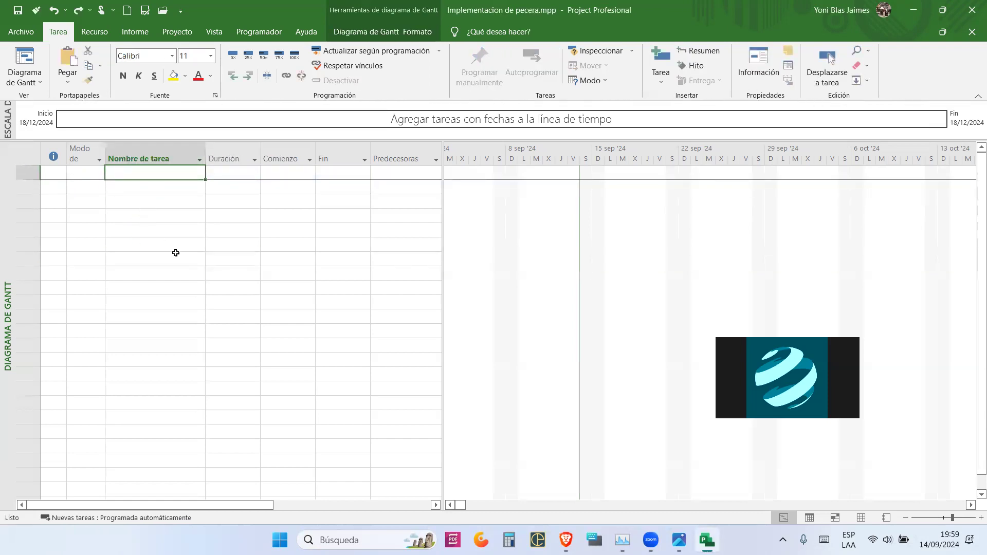
pyautogui.click(163, 216)
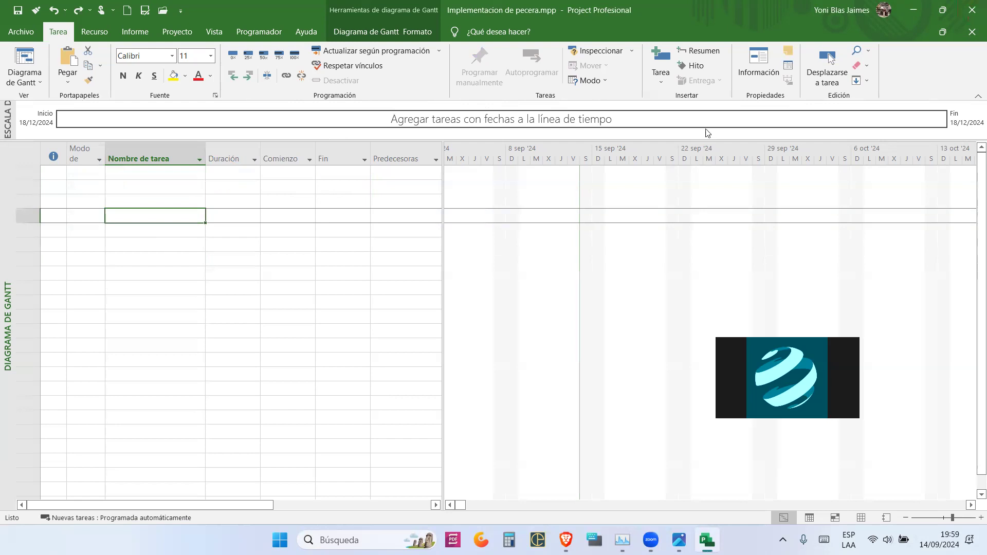
pyautogui.click(971, 7)
pyautogui.click(507, 307)
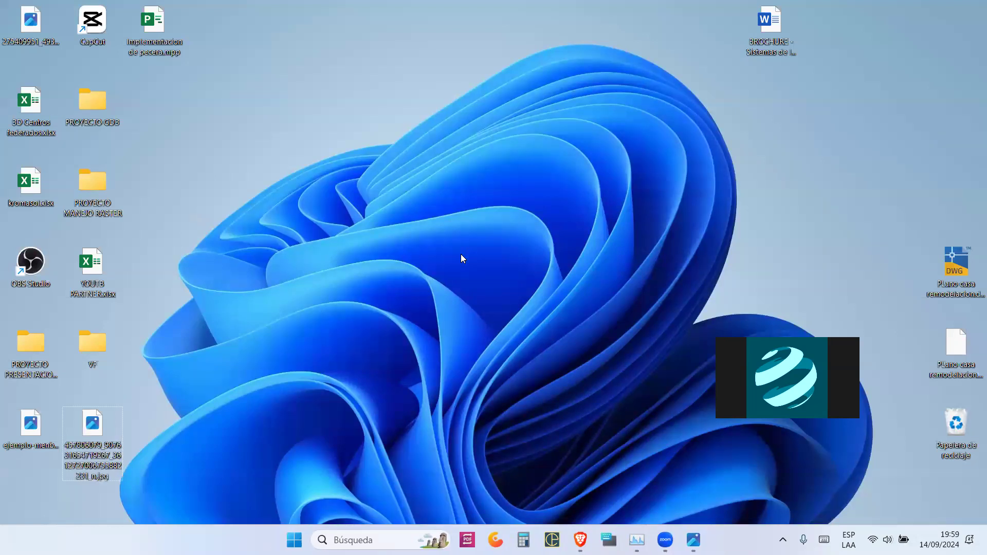
# - Relaunch Project via winproj, create a blank Proyecto1 and show Archivo > Información
pyautogui.press('super+r')
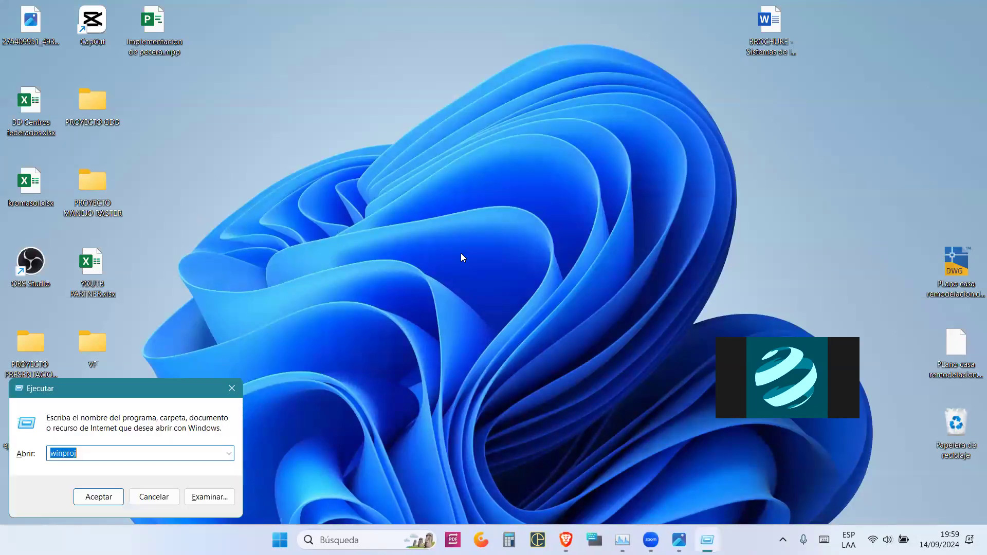
pyautogui.click(99, 497)
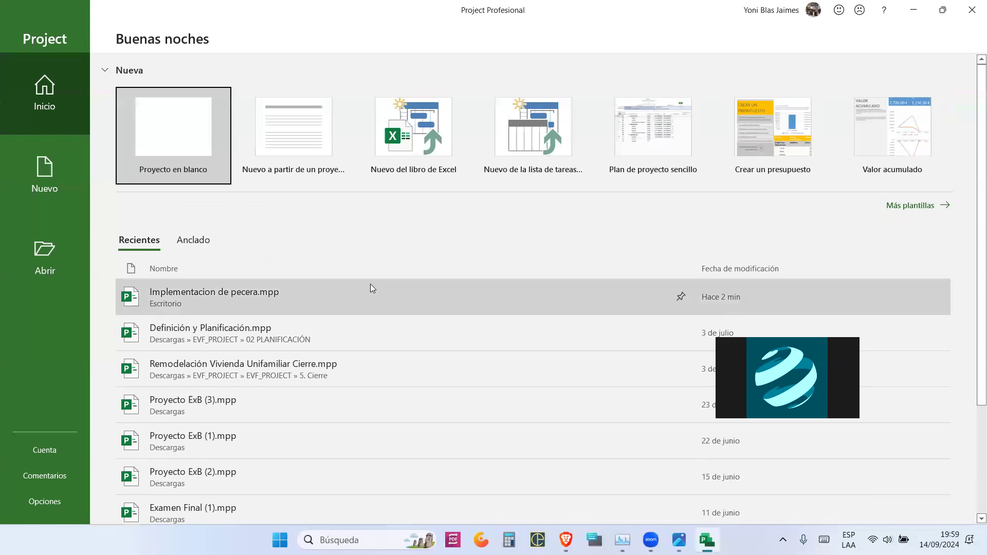
pyautogui.click(175, 150)
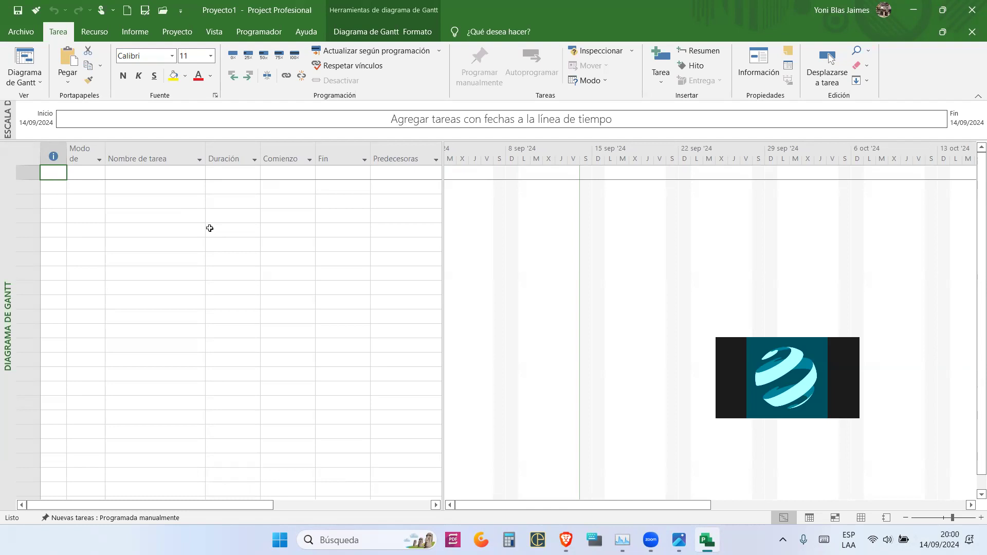
pyautogui.click(148, 204)
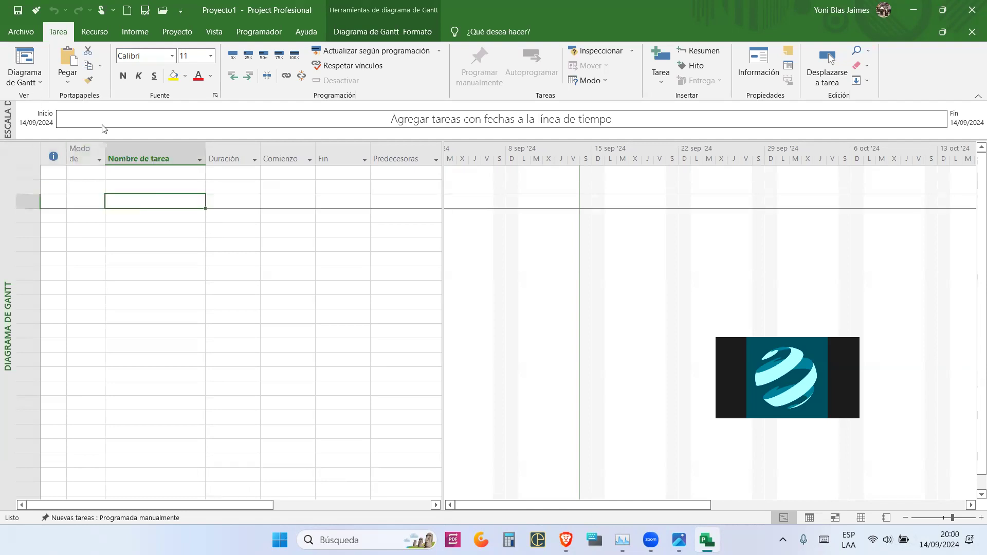
pyautogui.click(19, 32)
pyautogui.click(54, 161)
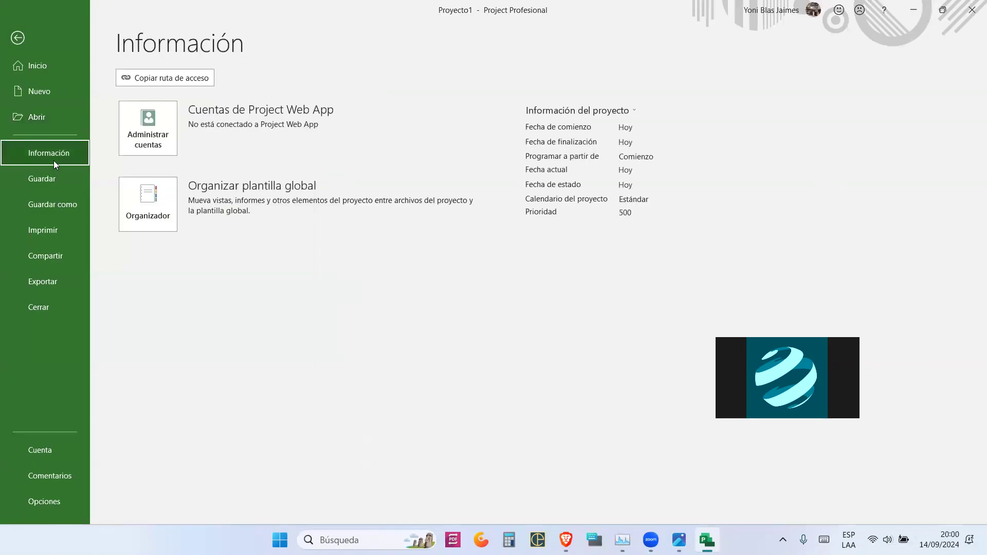
# - In Propiedades avanzadas, set title 'CONTRUCCION DE VIVIENDA UNIFAMILIAR' and subject 'CONTRUCCION'
pyautogui.click(573, 109)
pyautogui.click(626, 127)
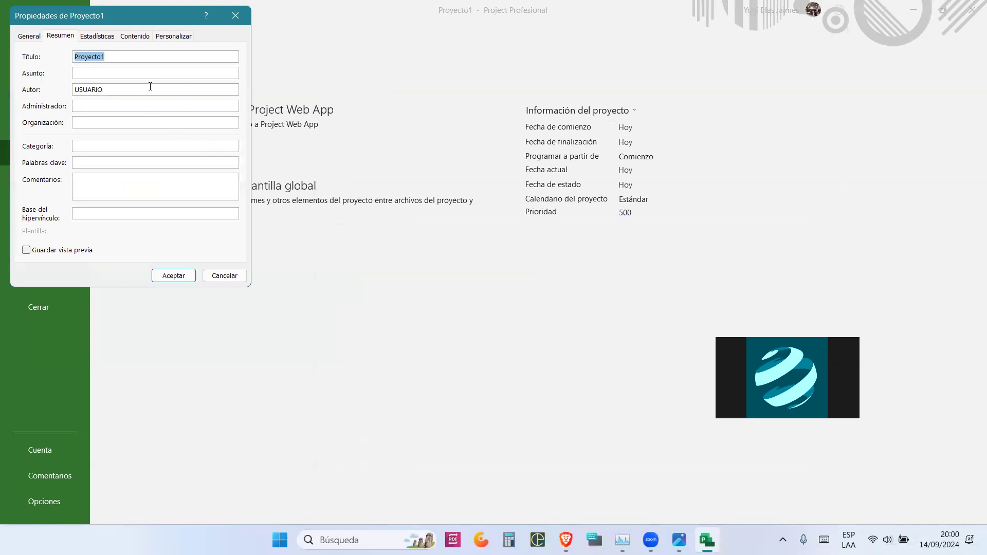
pyautogui.write('CONTRUCCION DE VIVIENDA UNIFAM')
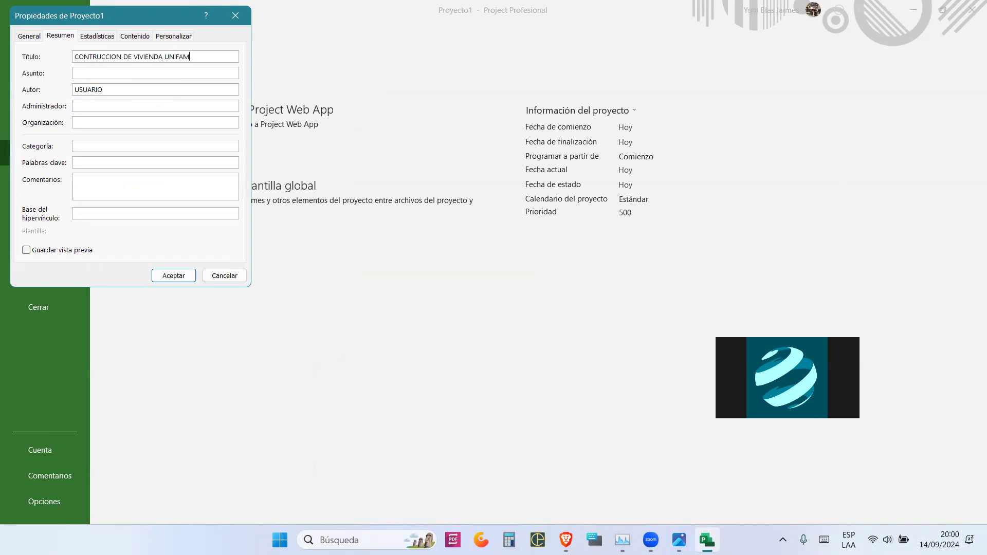
pyautogui.write('ILIAR')
pyautogui.moveTo(218, 57); pyautogui.dragTo(50, 61)
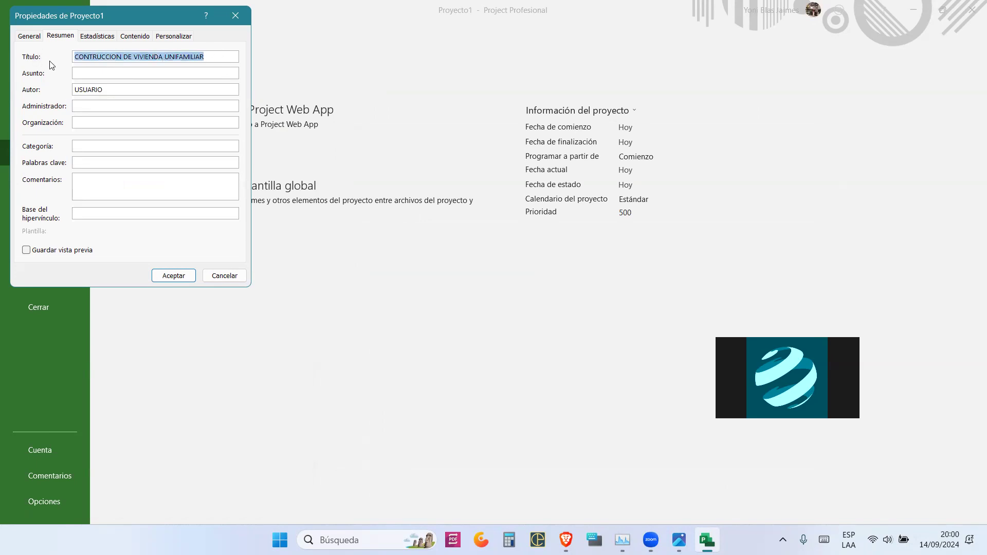
pyautogui.click(101, 75)
pyautogui.write('CONT')
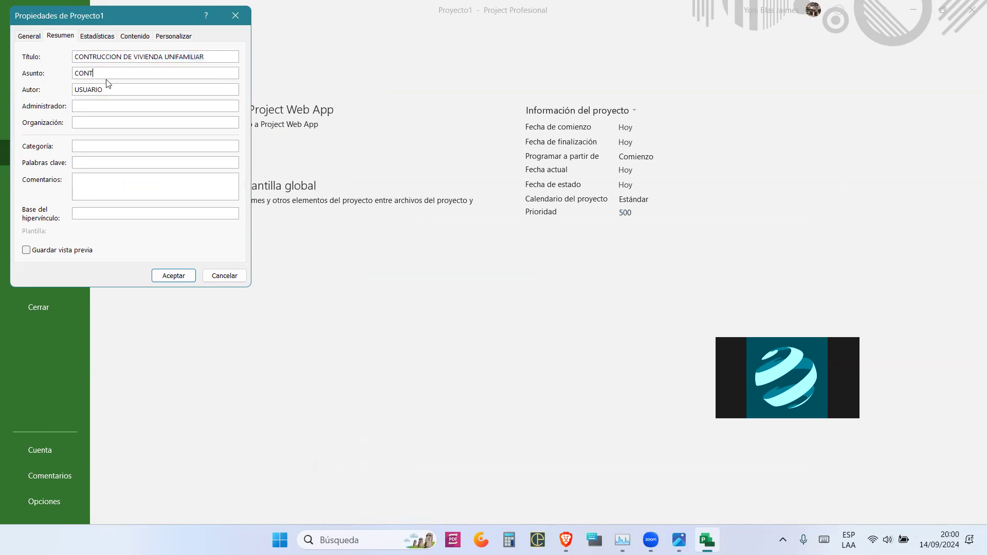
pyautogui.write('RUCCION')
# - Enter the author's name, copy it into the manager field, and set organization BLUZCORP
pyautogui.moveTo(114, 87); pyautogui.dragTo(45, 99)
pyautogui.write('YONI BLAS')
pyautogui.moveTo(92, 93); pyautogui.dragTo(49, 95)
pyautogui.hotkey('ctrl', 'c')
pyautogui.click(84, 105)
pyautogui.hotkey('ctrl', 'v')
pyautogui.click(93, 126)
pyautogui.write('BLUZCORP')
# - Enter category INGENIERIA and keyword VIVIENDA, and start comments with AREA and DISTRITO: lines
pyautogui.click(95, 149)
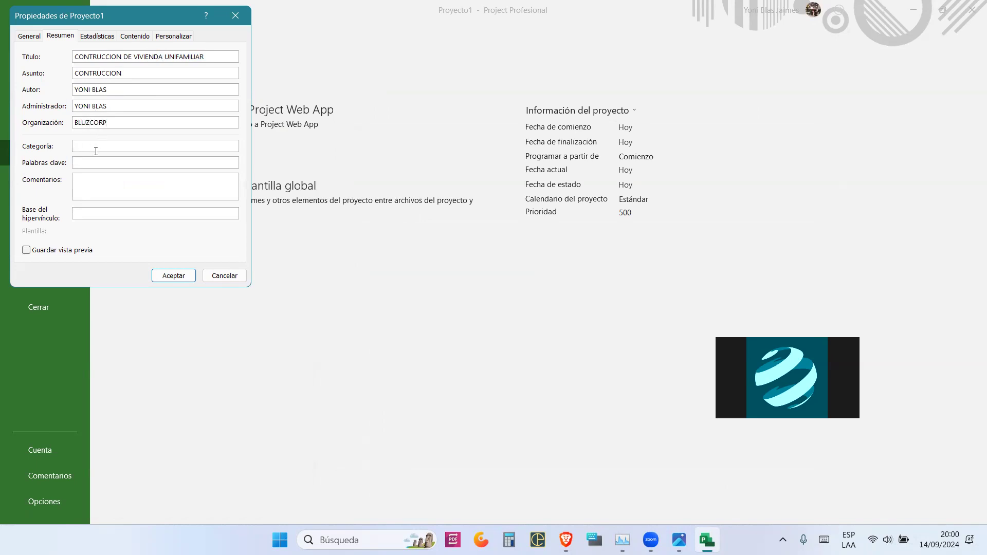
pyautogui.write('INGEN')
pyautogui.write('IERIA')
pyautogui.write('VI')
pyautogui.write('VIENC')
pyautogui.write('A')
pyautogui.click(116, 188)
pyautogui.write('AREA')
pyautogui.write('DESPART')
pyautogui.press('BackSpace')
pyautogui.press('BackSpace')
pyautogui.press('BackSpace')
pyautogui.press('BackSpace')
pyautogui.press('BackSpace')
pyautogui.press('BackSpace')
pyautogui.press('BackSpace')
pyautogui.write('DISTRITO:')
pyautogui.press('Return')
# - Add comment lines DIRECCIoN: and PROPIETARIOS, then accept the properties with Aceptar
pyautogui.write('DIRECCIoN')
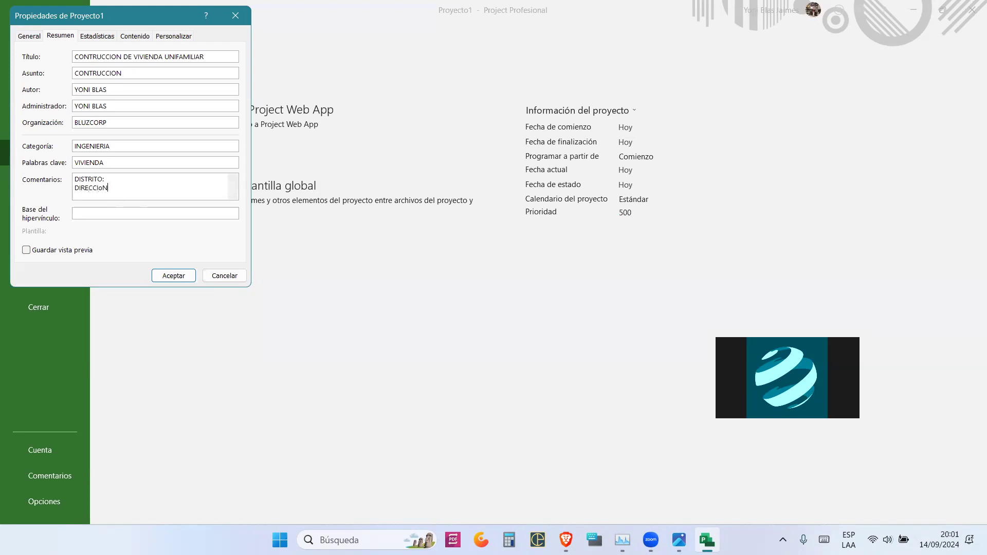
pyautogui.write(':')
pyautogui.press('Return')
pyautogui.write('PROPIERT')
pyautogui.press('BackSpace')
pyautogui.press('BackSpace')
pyautogui.write('TARIOS')
pyautogui.press('Return')
pyautogui.scroll(2, 112, 185)
pyautogui.click(105, 214)
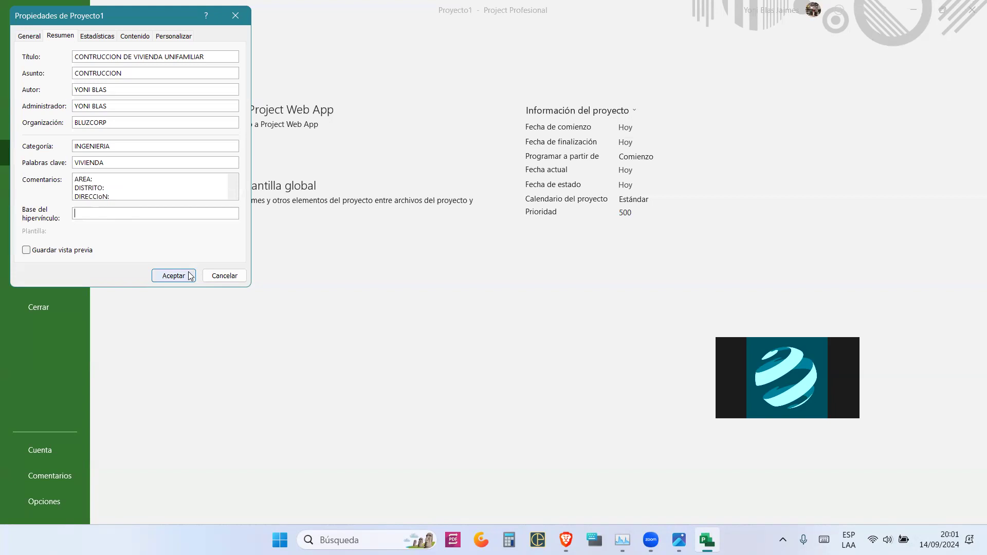
pyautogui.click(174, 277)
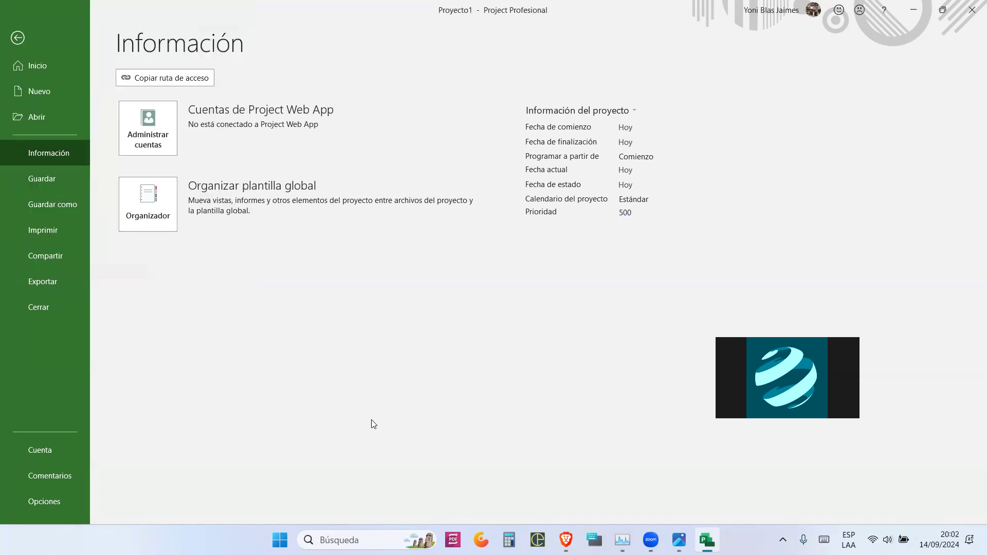
pyautogui.click(656, 160)
pyautogui.click(643, 160)
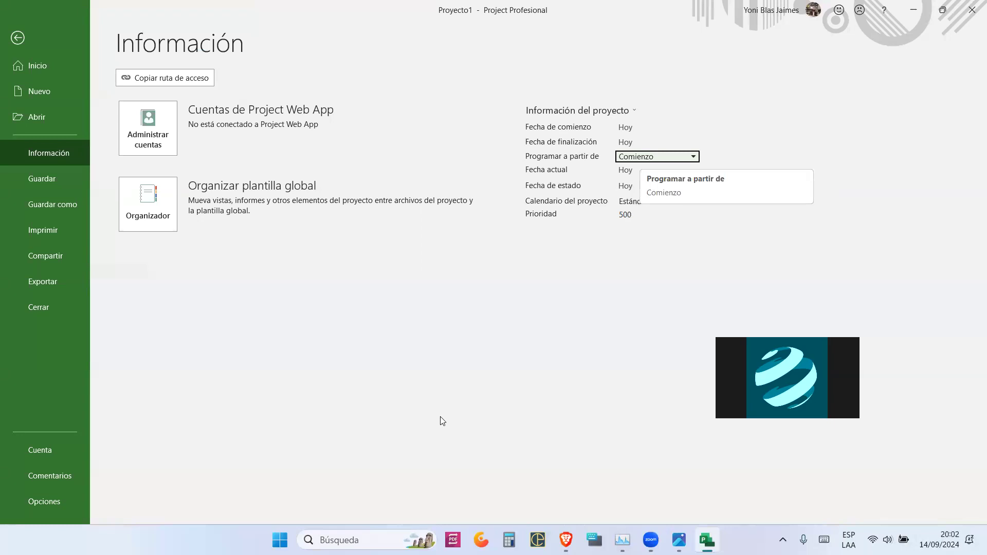
pyautogui.moveTo(315, 319)
pyautogui.mouseDown()
pyautogui.moveTo(303, 259)
pyautogui.moveTo(346, 234)
pyautogui.mouseUp()
pyautogui.moveTo(309, 282); pyautogui.dragTo(337, 272)
pyautogui.moveTo(390, 248)
pyautogui.mouseDown()
pyautogui.moveTo(371, 253)
pyautogui.moveTo(412, 286)
pyautogui.mouseUp()
pyautogui.moveTo(534, 269); pyautogui.dragTo(552, 323)
pyautogui.moveTo(533, 253); pyautogui.dragTo(565, 249)
pyautogui.moveTo(542, 297); pyautogui.dragTo(570, 286)
pyautogui.moveTo(587, 255)
pyautogui.mouseDown()
pyautogui.moveTo(613, 322)
pyautogui.moveTo(610, 242)
pyautogui.mouseUp()
pyautogui.moveTo(600, 288); pyautogui.dragTo(619, 281)
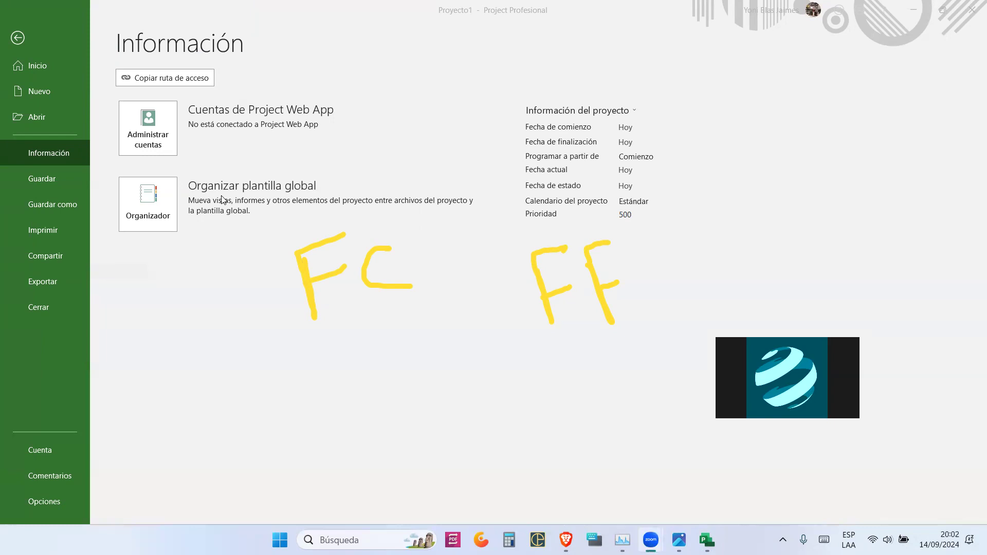
pyautogui.click(652, 158)
pyautogui.click(648, 158)
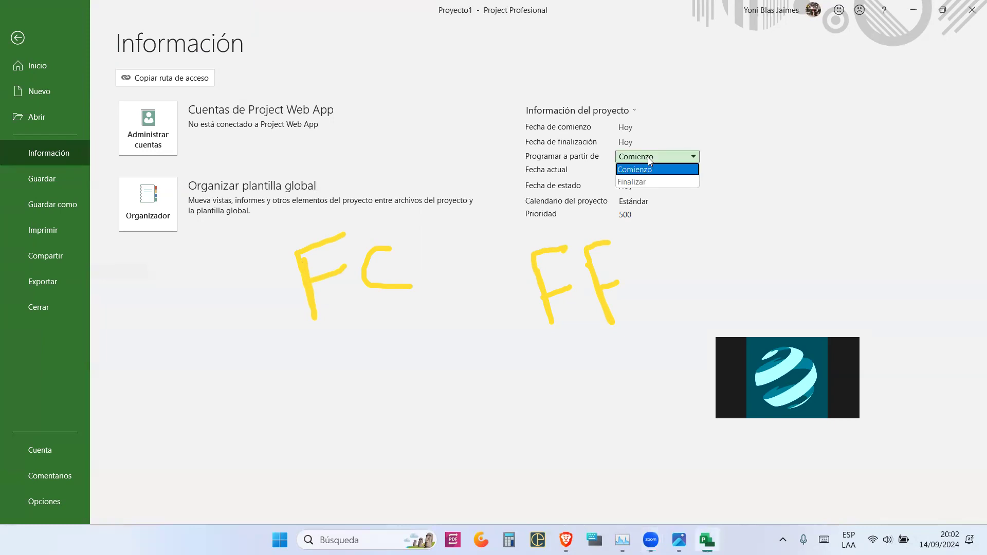
pyautogui.click(633, 170)
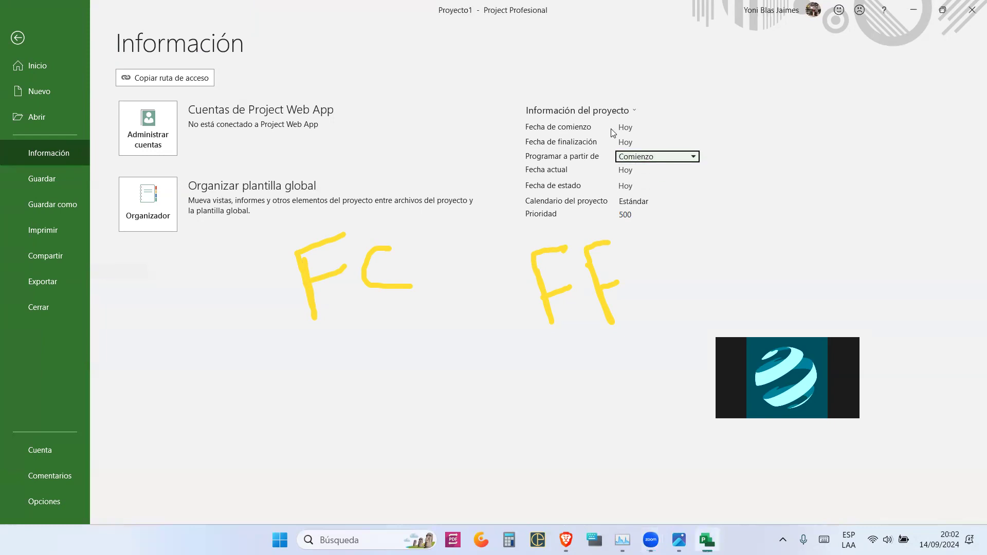
pyautogui.click(665, 128)
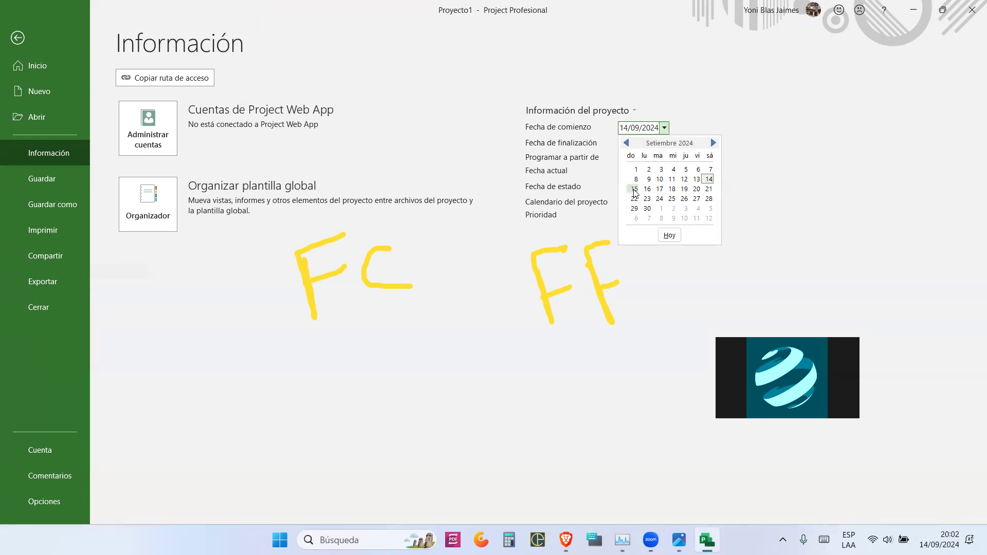
pyautogui.click(635, 189)
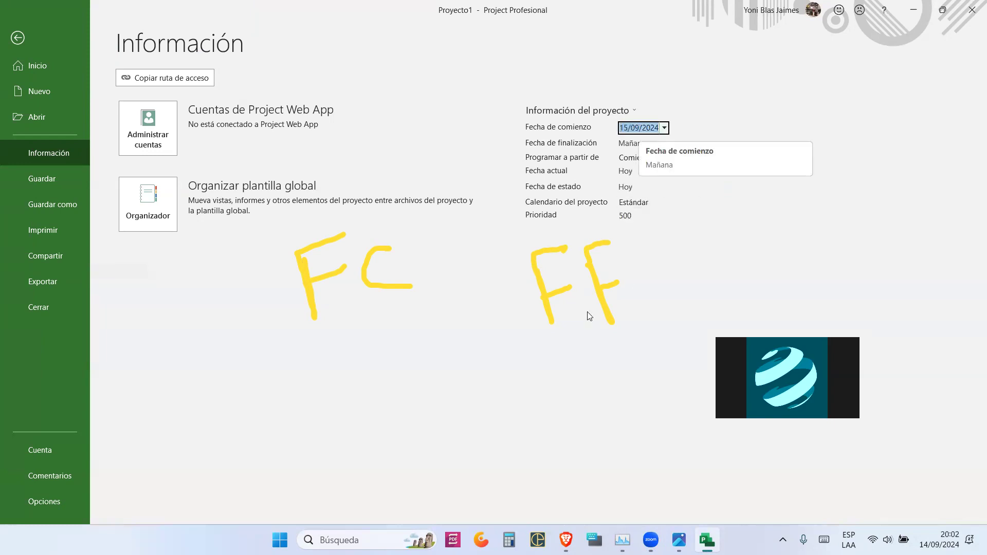
pyautogui.click(483, 419)
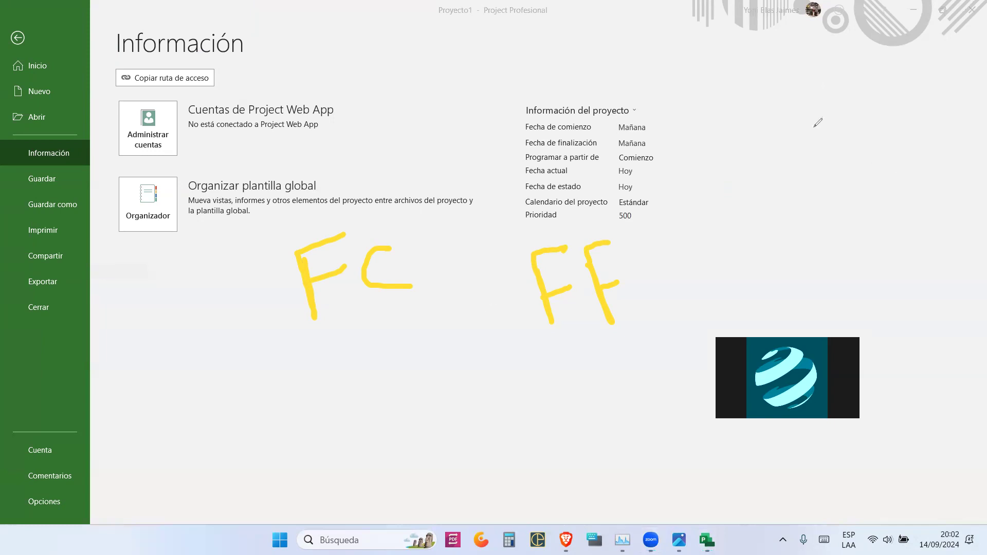
# - Handwrite a yellow 23 at the upper right of the screen and underline it
pyautogui.moveTo(811, 105)
pyautogui.mouseDown()
pyautogui.moveTo(860, 130)
pyautogui.moveTo(887, 100)
pyautogui.moveTo(870, 135)
pyautogui.mouseUp()
pyautogui.moveTo(817, 158); pyautogui.dragTo(939, 157)
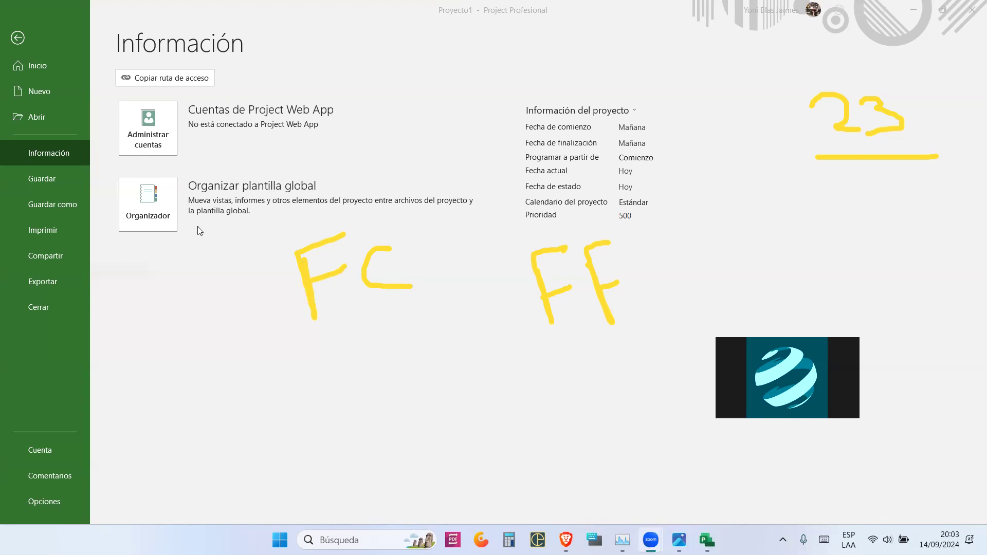
# - Schedule the project from Finalizar and set the finish date to 23/11/2024
pyautogui.click(647, 157)
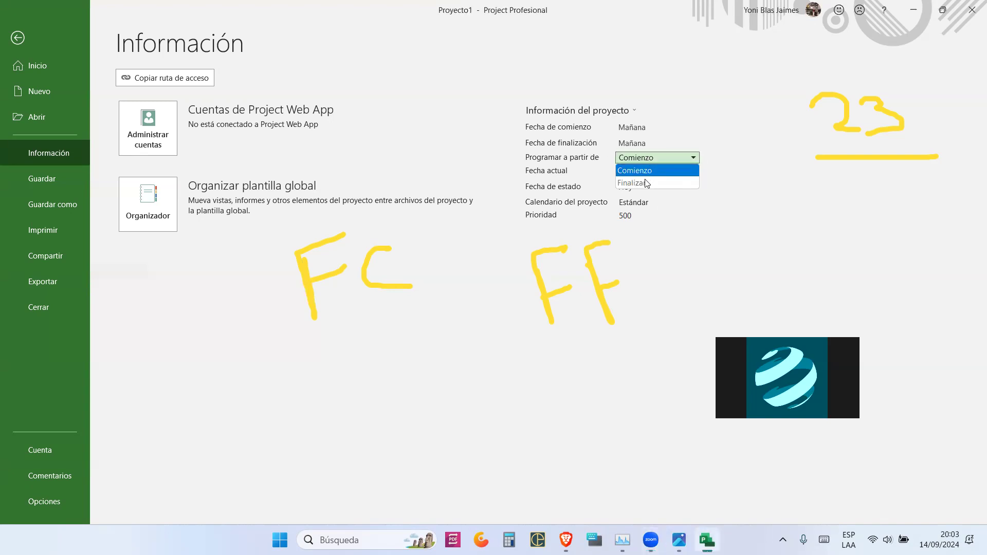
pyautogui.click(643, 183)
pyautogui.click(650, 143)
pyautogui.click(665, 144)
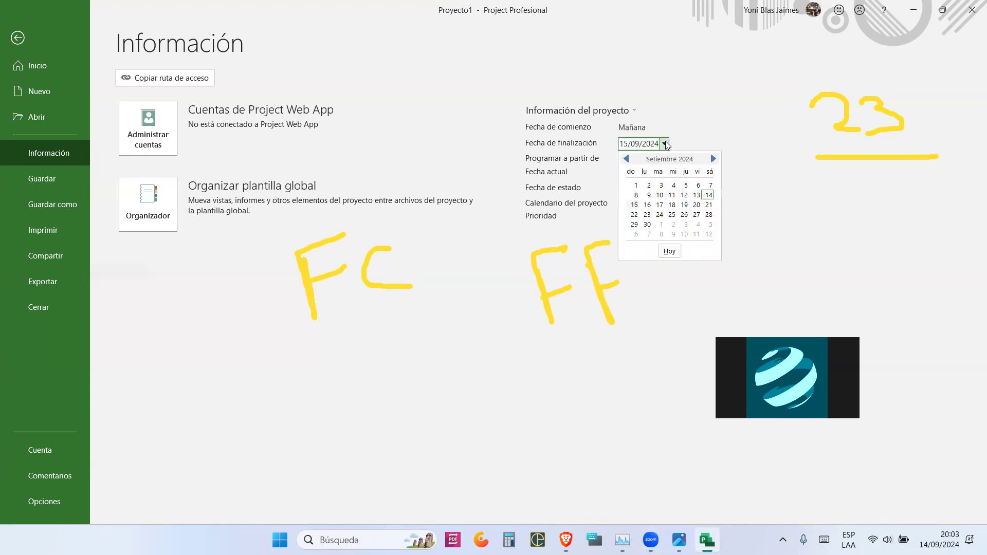
pyautogui.click(714, 160)
pyautogui.click(714, 159)
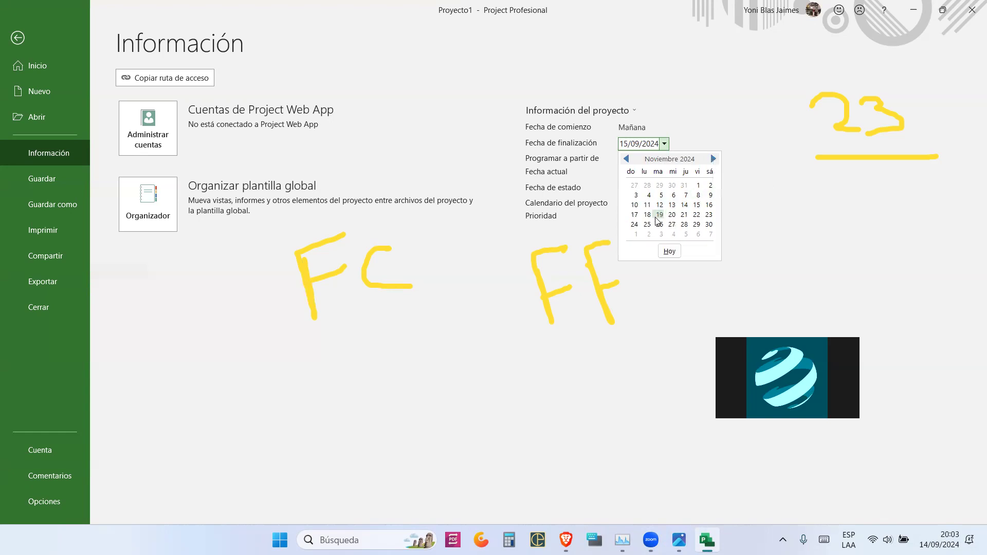
pyautogui.click(708, 215)
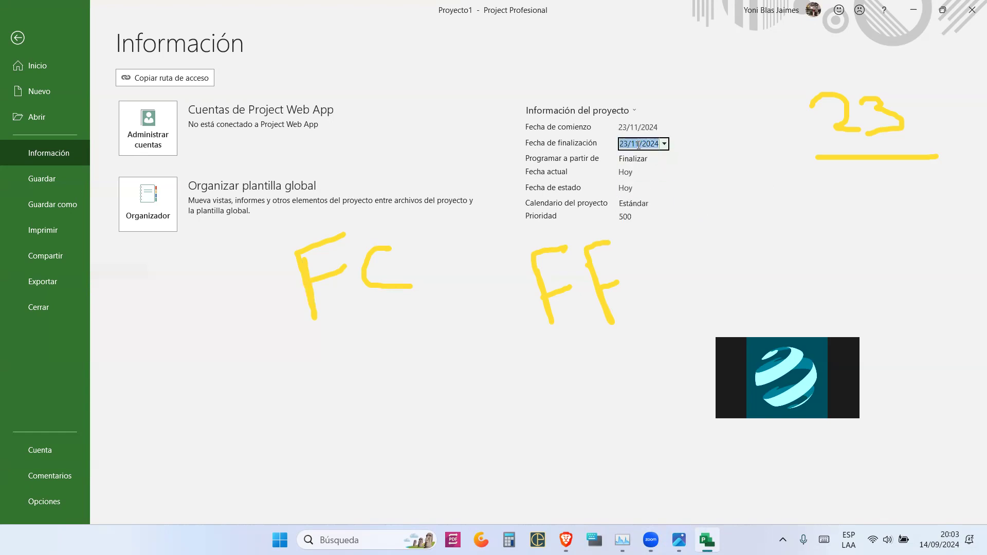
# - Keep the Estándar calendar and confirm scheduling stays from the finish date
pyautogui.click(687, 204)
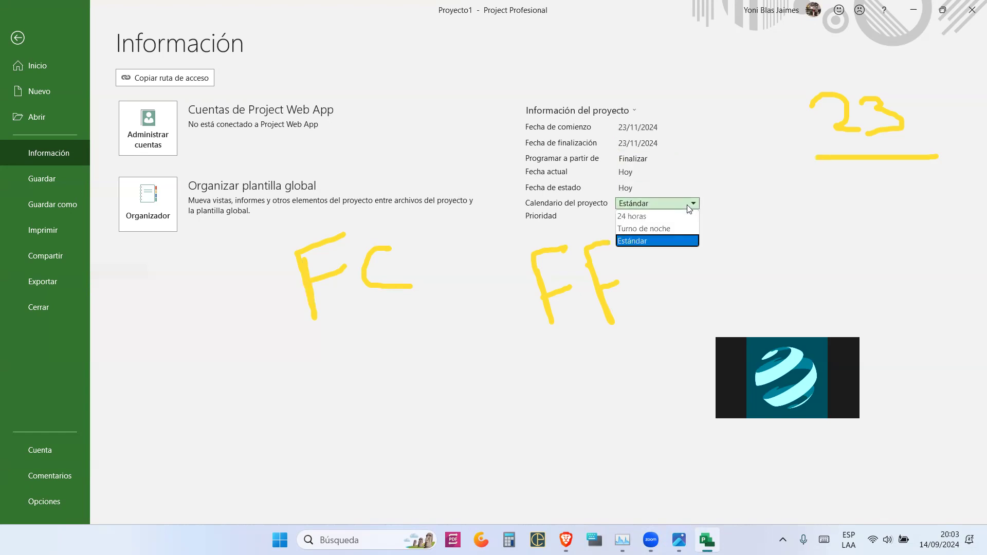
pyautogui.click(722, 184)
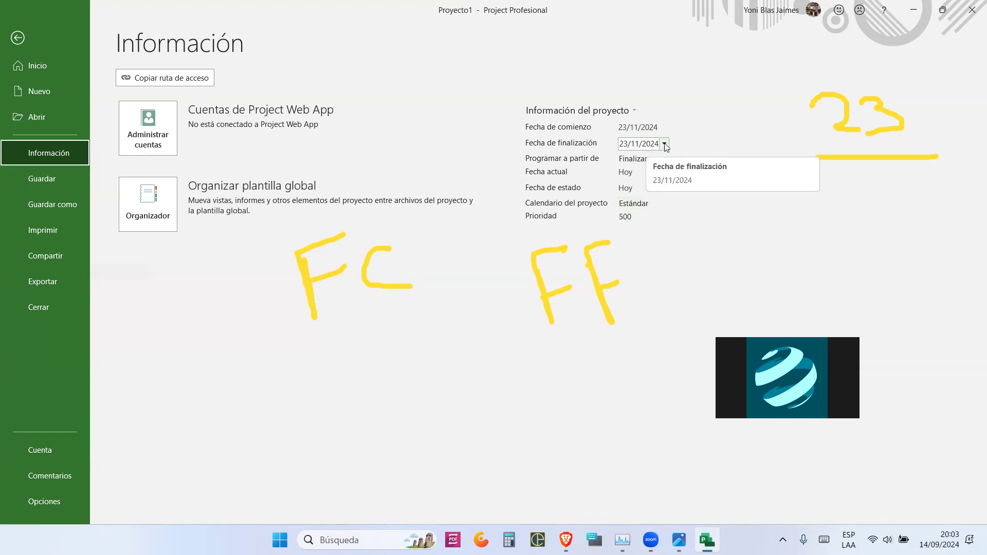
pyautogui.click(454, 408)
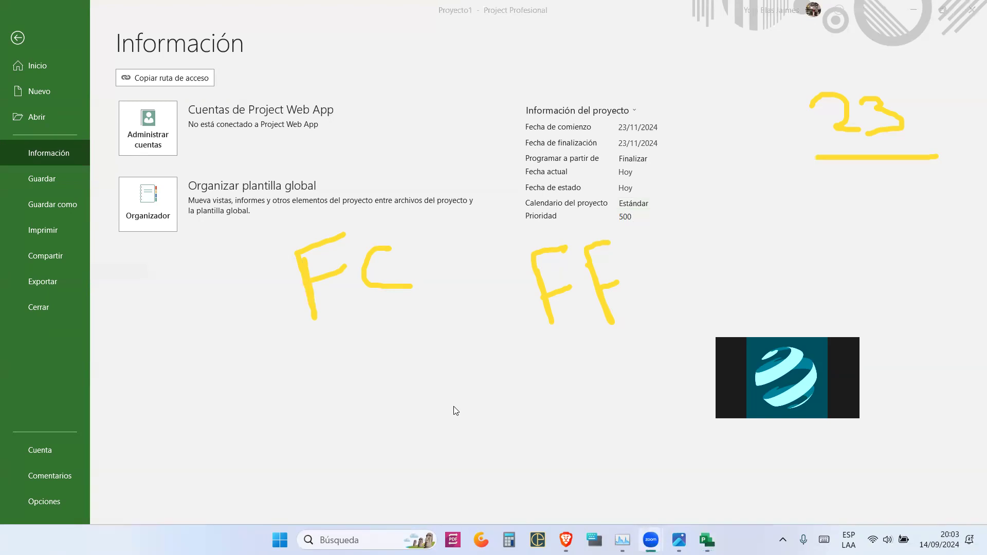
pyautogui.click(395, 358)
pyautogui.click(655, 159)
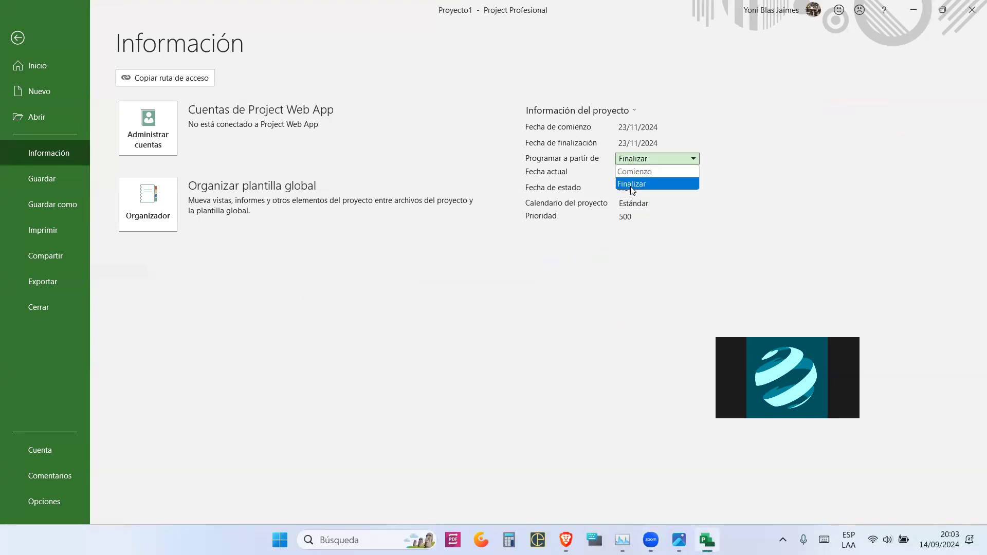
pyautogui.click(672, 140)
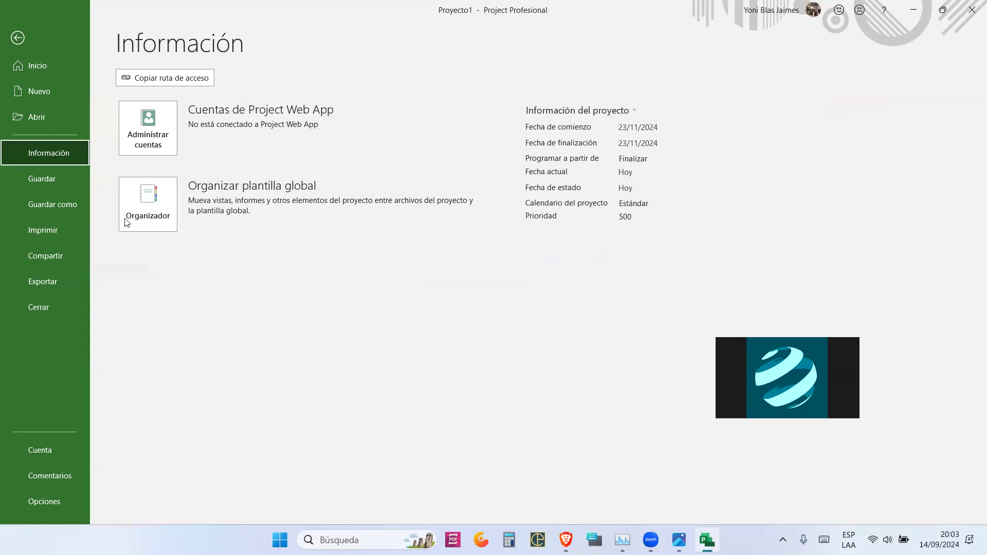
# - Open Guardar como at the Escritorio and enter file name 'CONTRUCCION DE VIVIENDA UNIFAMILIAR'
pyautogui.click(62, 212)
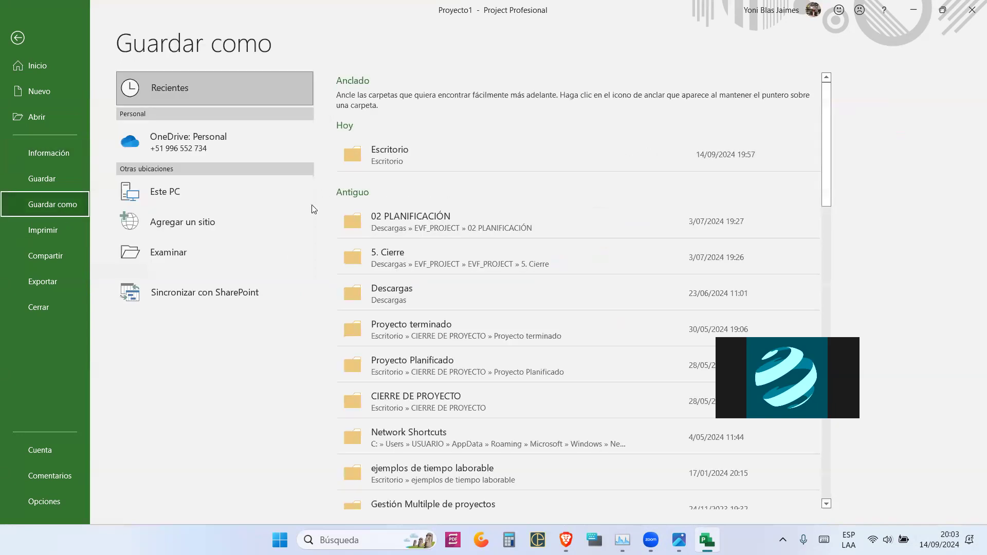
pyautogui.click(200, 253)
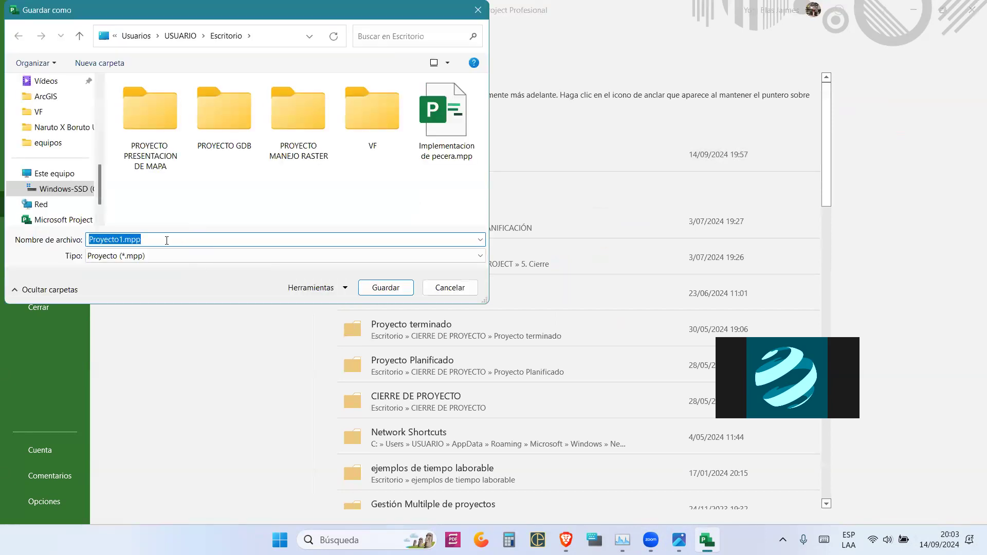
pyautogui.write('YONI BLAS')
pyautogui.hotkey('ctrl', 'a')
pyautogui.write('CON')
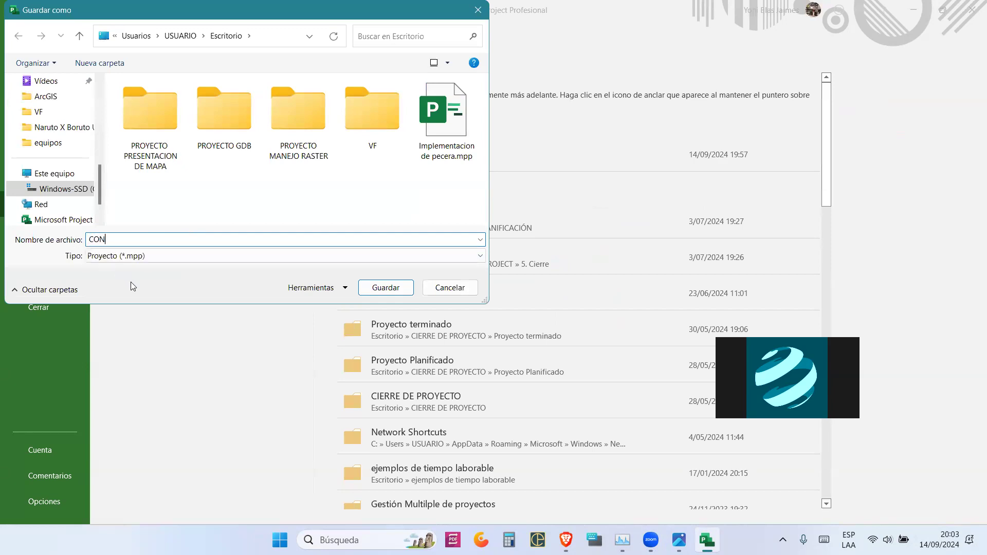
pyautogui.write('TRUCCION DE VIVIENDA UNIFAMILIAR')
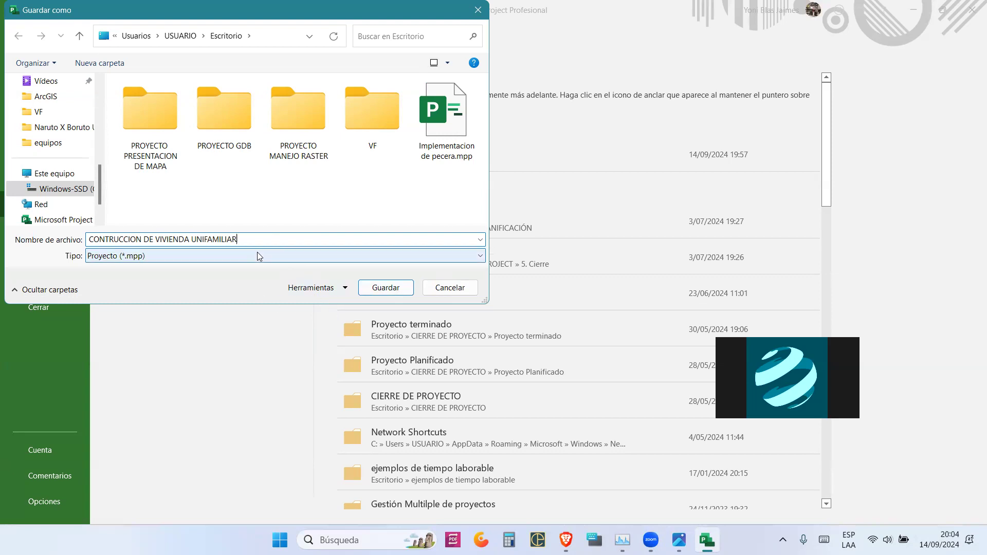
pyautogui.moveTo(243, 239); pyautogui.dragTo(68, 252)
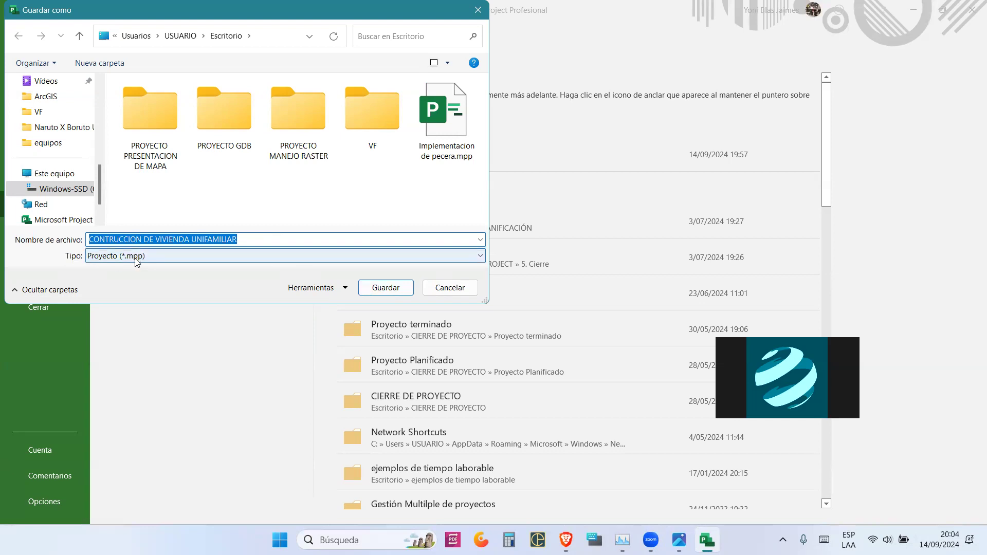
# - Save the project as 'CONTRUCCION DE VIVIENDA UNIFAMILIAR.mpp'
pyautogui.click(399, 292)
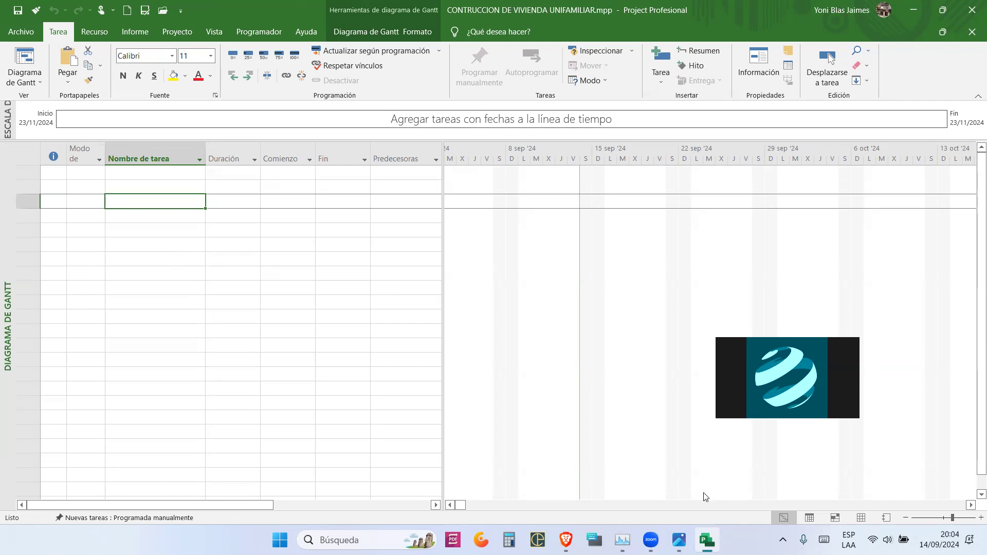
# - Show the Bluzcorp seminar flyer image in Photos
pyautogui.click(680, 540)
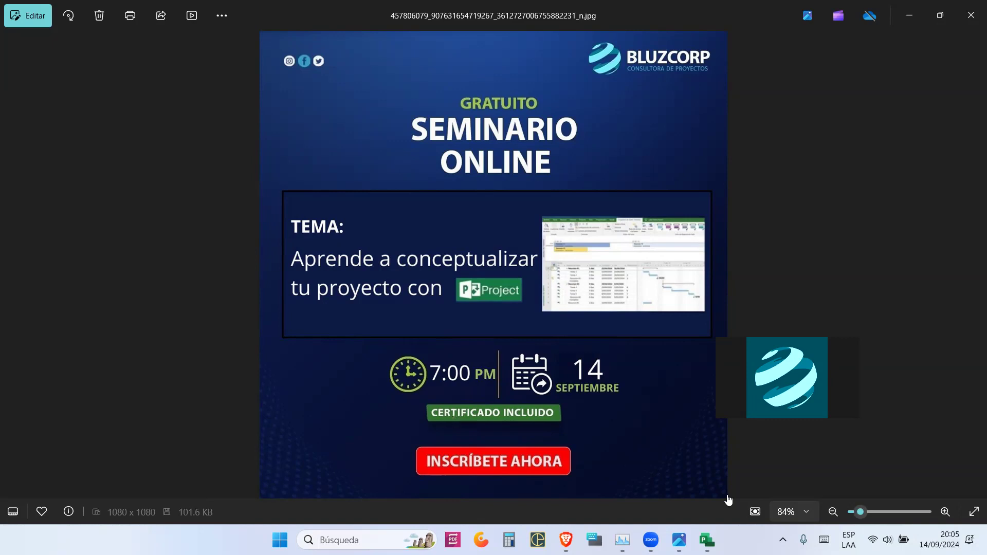
# - Switch briefly to Project and back to the flyer, then bring the Brave browser window forward
pyautogui.click(707, 540)
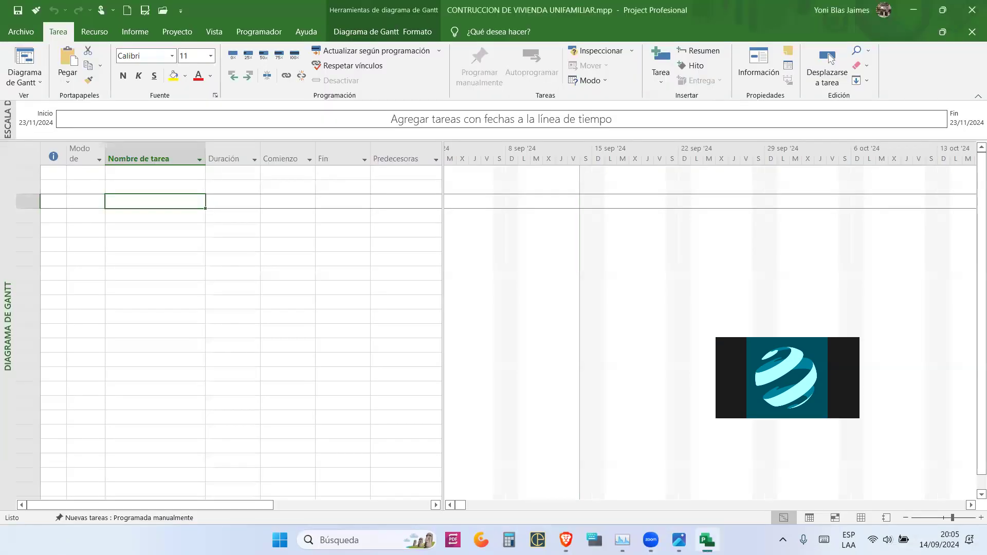
pyautogui.hotkey('alt', 'Tab')
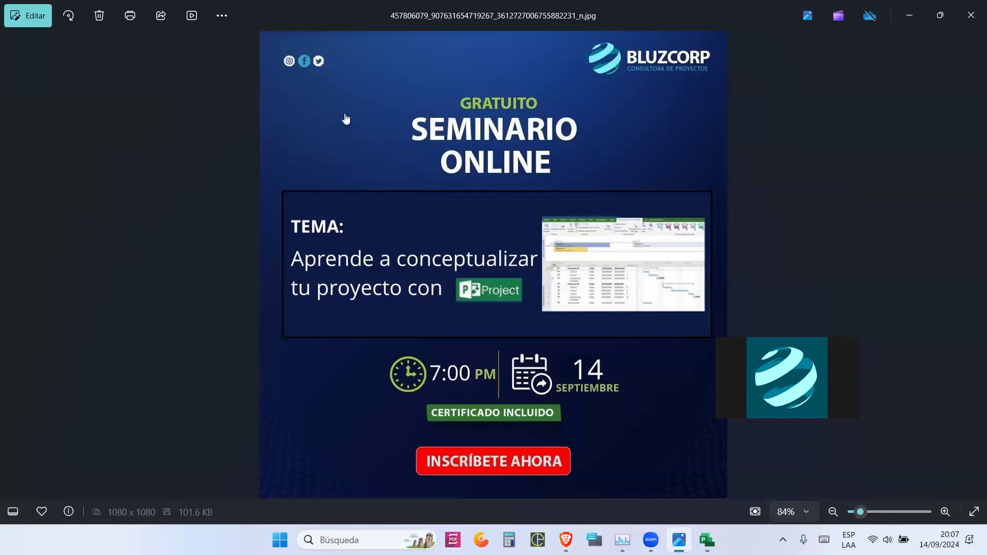
pyautogui.click(294, 124)
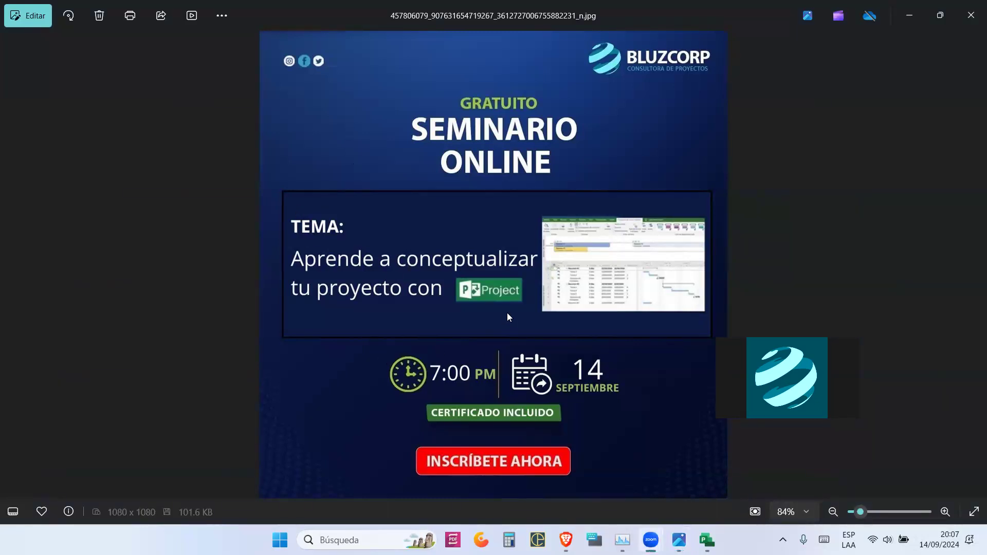
pyautogui.moveTo(565, 540)
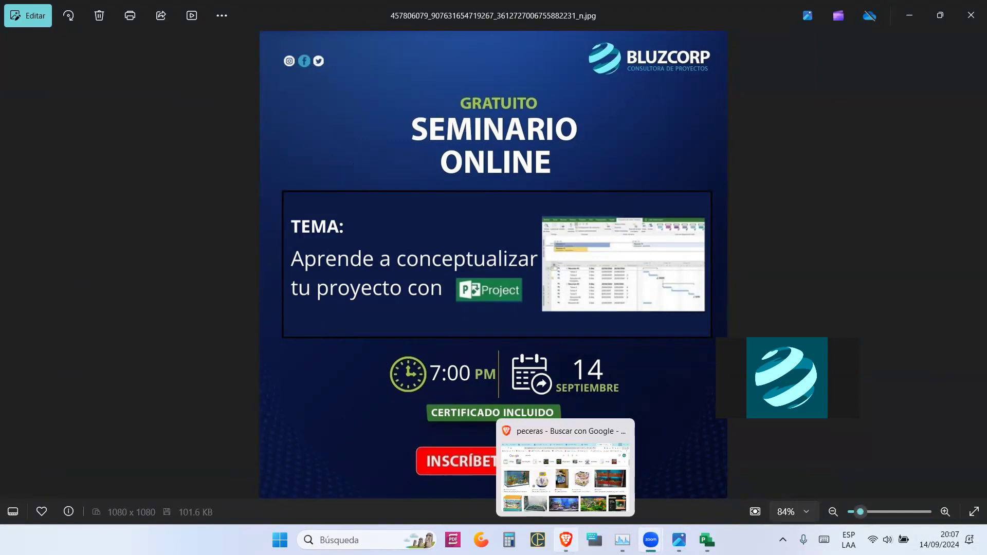
pyautogui.click(555, 491)
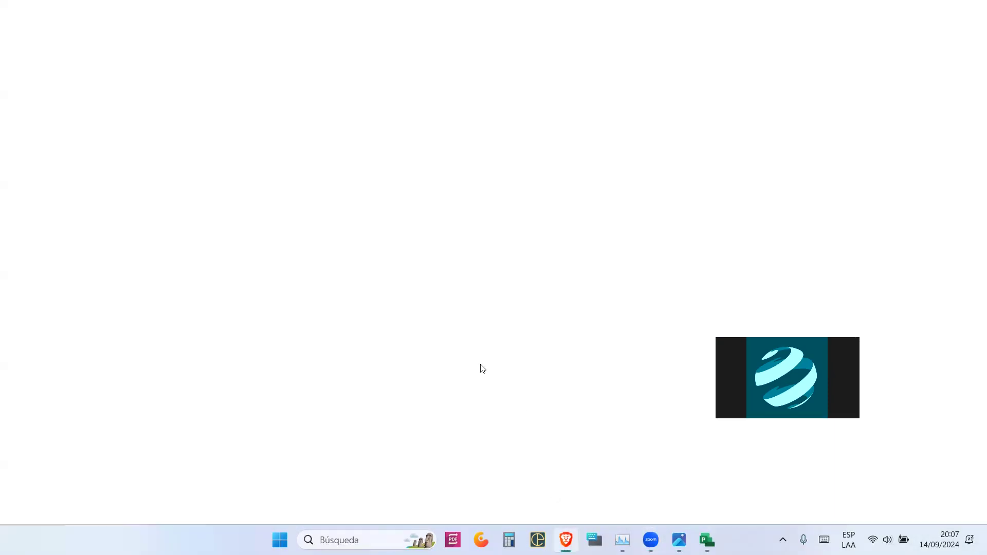
# - Copy the shortened forms.gle link from the attendance form's Enviar formulario dialog
pyautogui.click(295, 4)
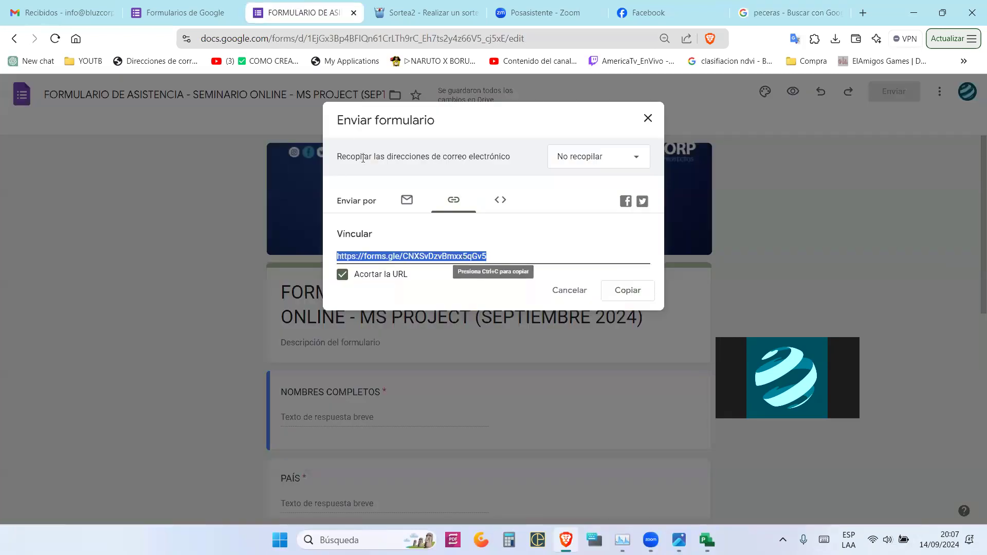
pyautogui.rightClick(431, 255)
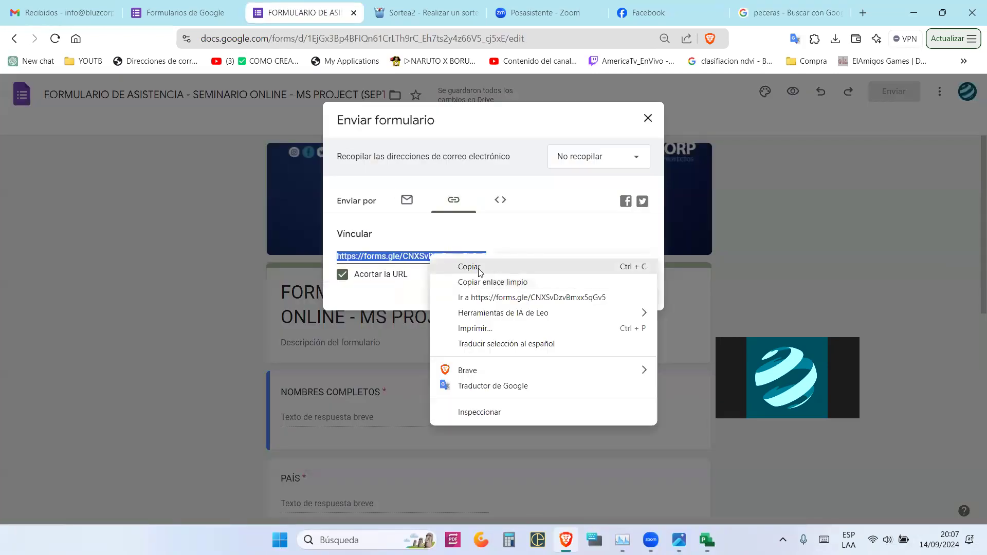
pyautogui.click(479, 267)
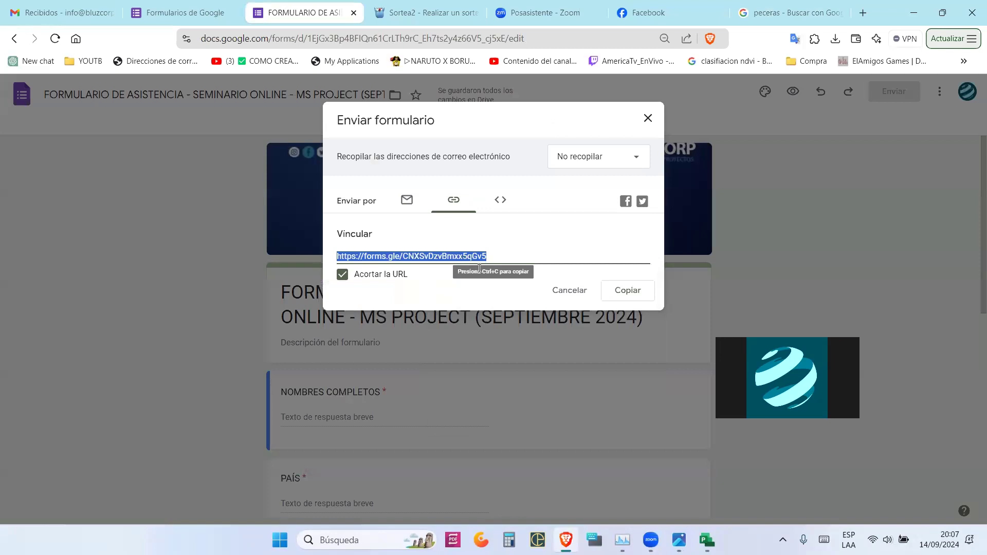
pyautogui.hotkey('alt', 'Tab')
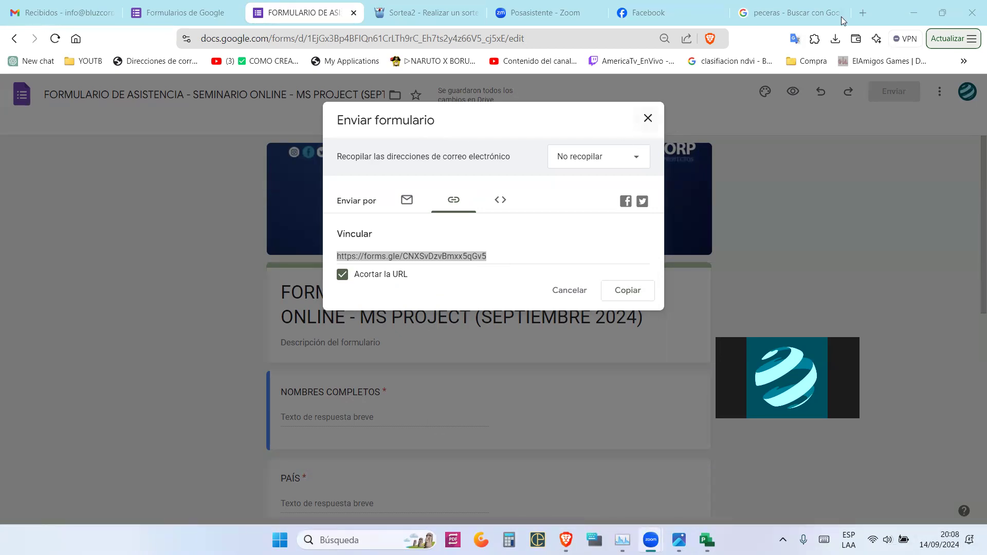
# - Minimize the browser to reveal the Bluzcorp seminar flyer in Photos
pyautogui.click(906, 10)
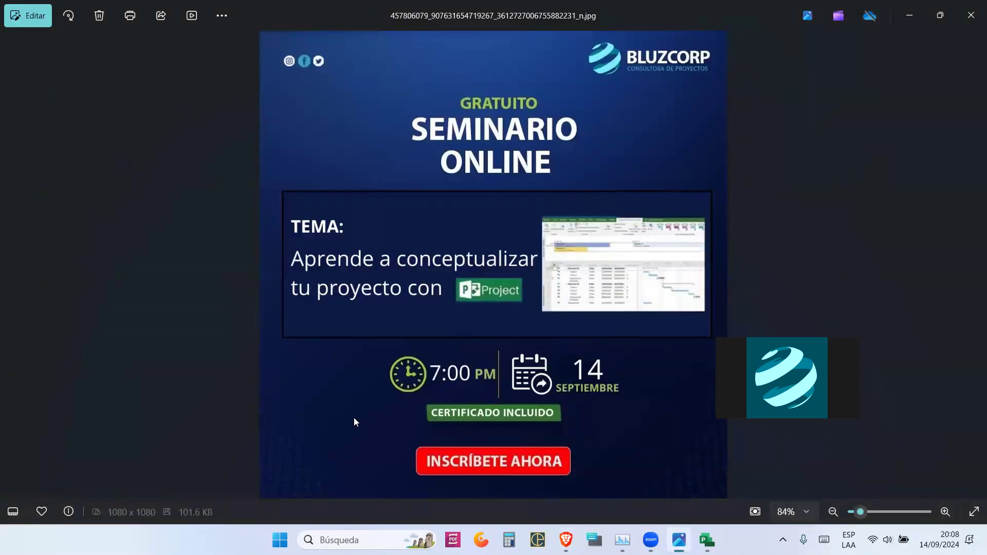